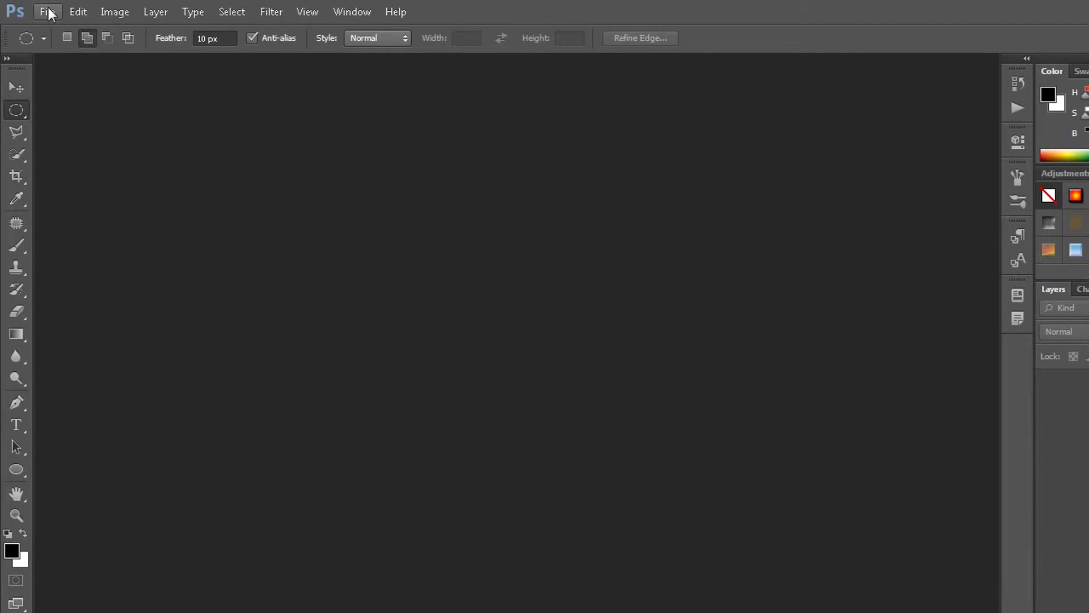
Create a transparent-background 2000 × 1200 px, 300 ppi RGB document via File > New
{"action": "left_click", "coordinate": [49, 12]}
{"action": "left_click", "coordinate": [50, 28]}
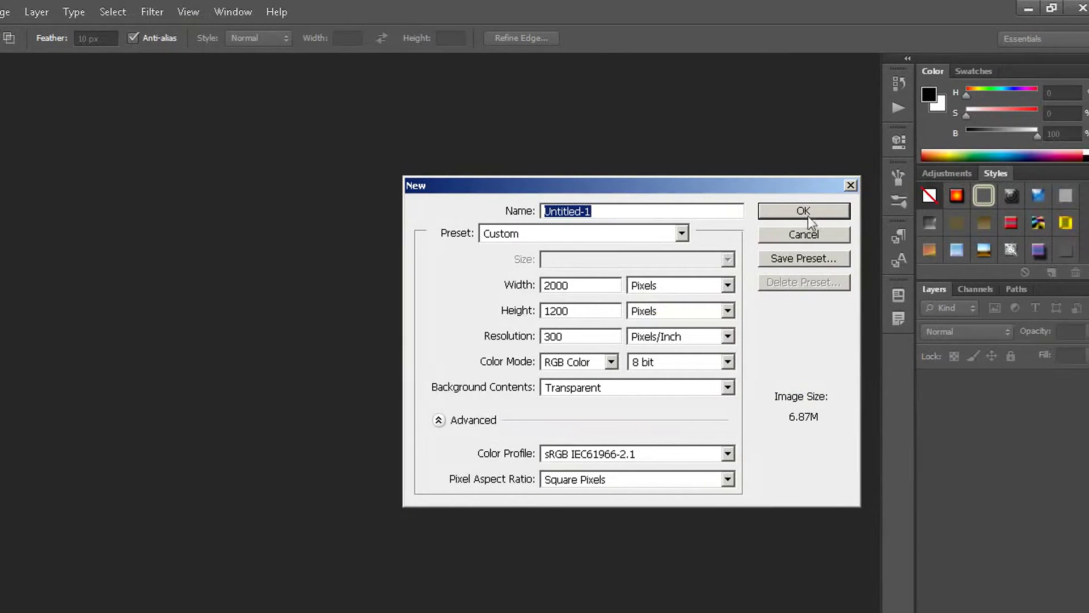
{"action": "left_click", "coordinate": [803, 211]}
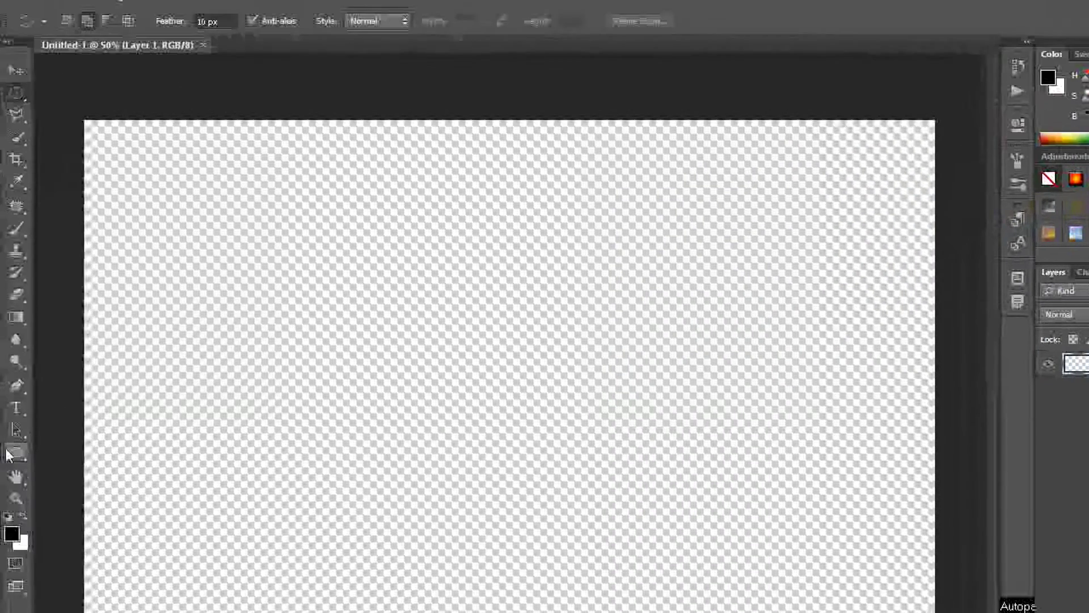
Draw a black circle left of the canvas centre with the Ellipse Tool
{"action": "right_click", "coordinate": [13, 451]}
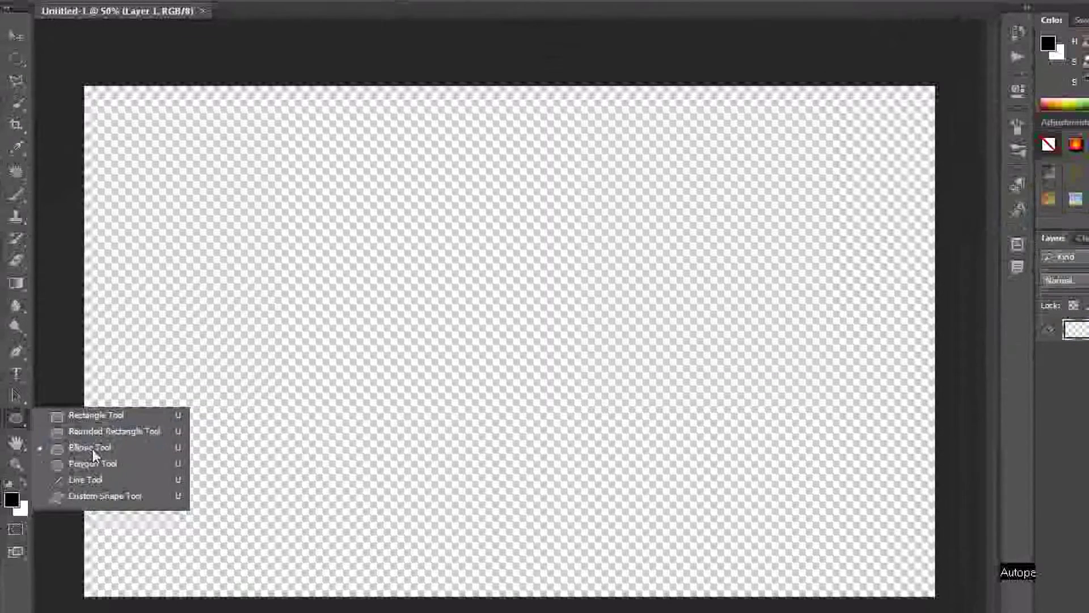
{"action": "left_click", "coordinate": [91, 448]}
{"action": "left_click_drag", "start_coordinate": [375, 212], "coordinate": [645, 452]}
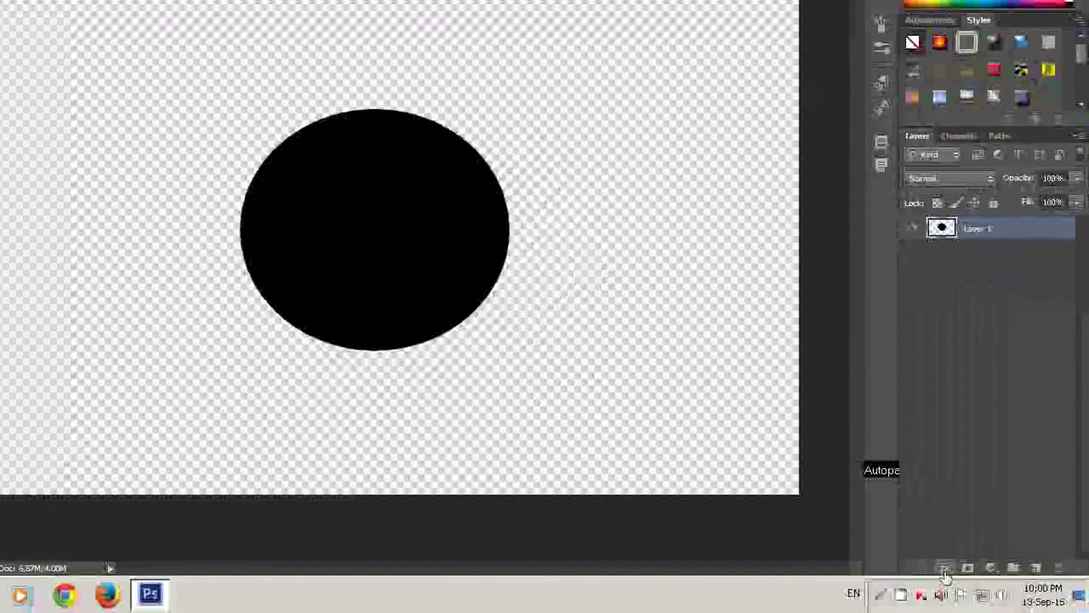
Give the circle layer a 10 px Stroke effect positioned Inside
{"action": "left_click", "coordinate": [945, 570]}
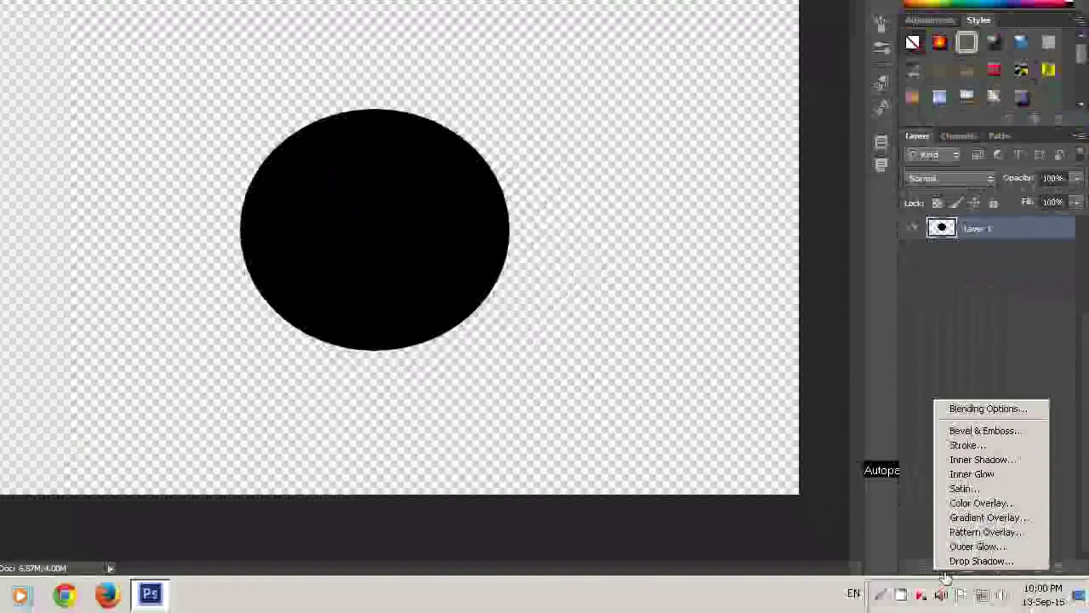
{"action": "left_click", "coordinate": [968, 443]}
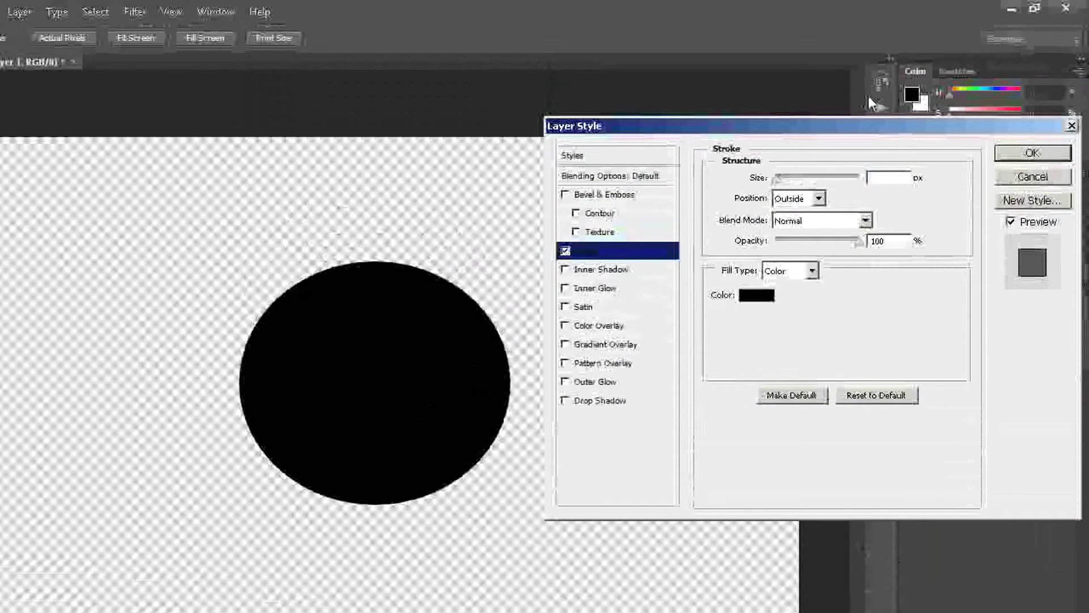
{"action": "type", "text": "10"}
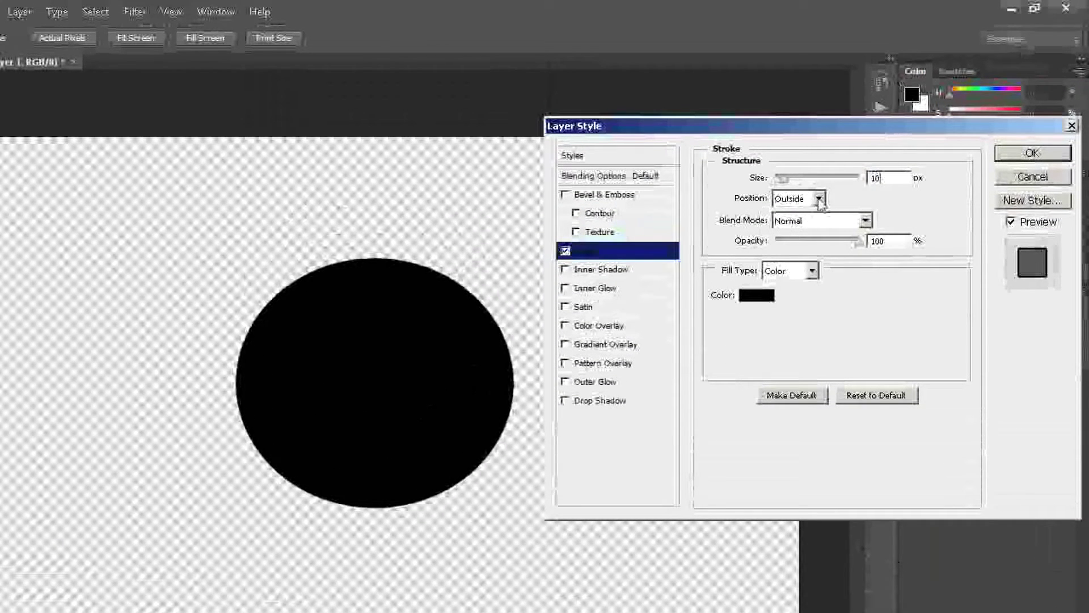
{"action": "left_click", "coordinate": [819, 198]}
{"action": "left_click", "coordinate": [792, 230]}
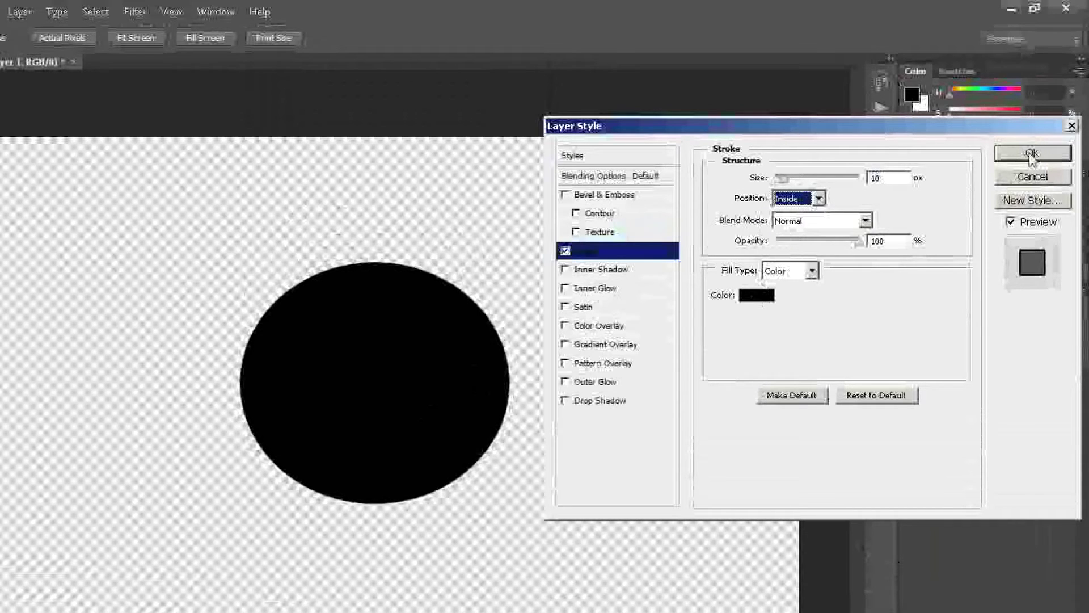
{"action": "left_click", "coordinate": [1030, 154]}
Lower the circle layer's Fill to 50%
{"action": "left_click", "coordinate": [1077, 356]}
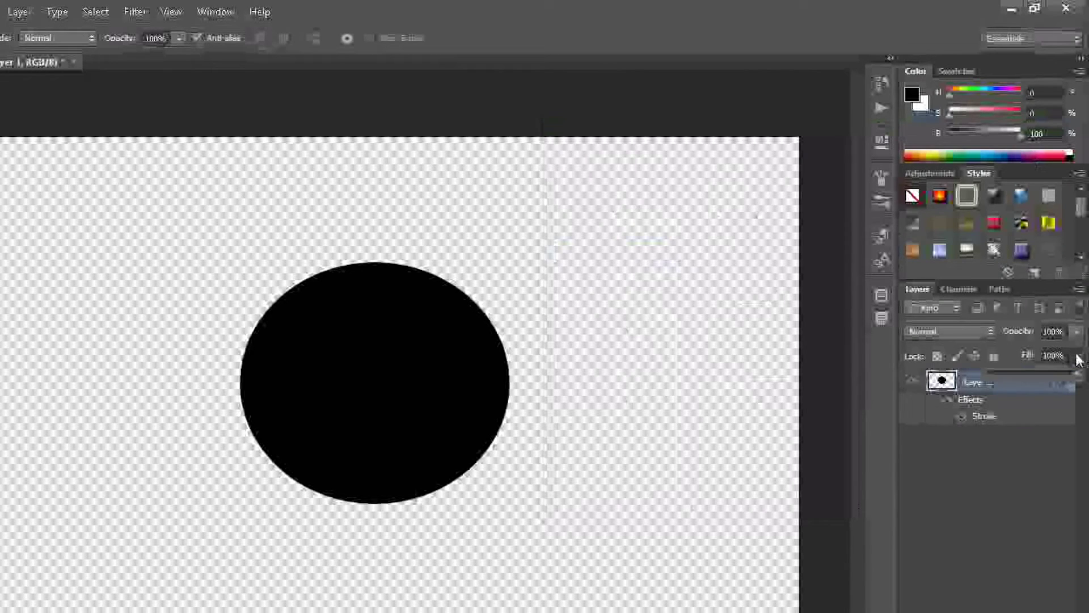
{"action": "left_click", "coordinate": [1071, 357]}
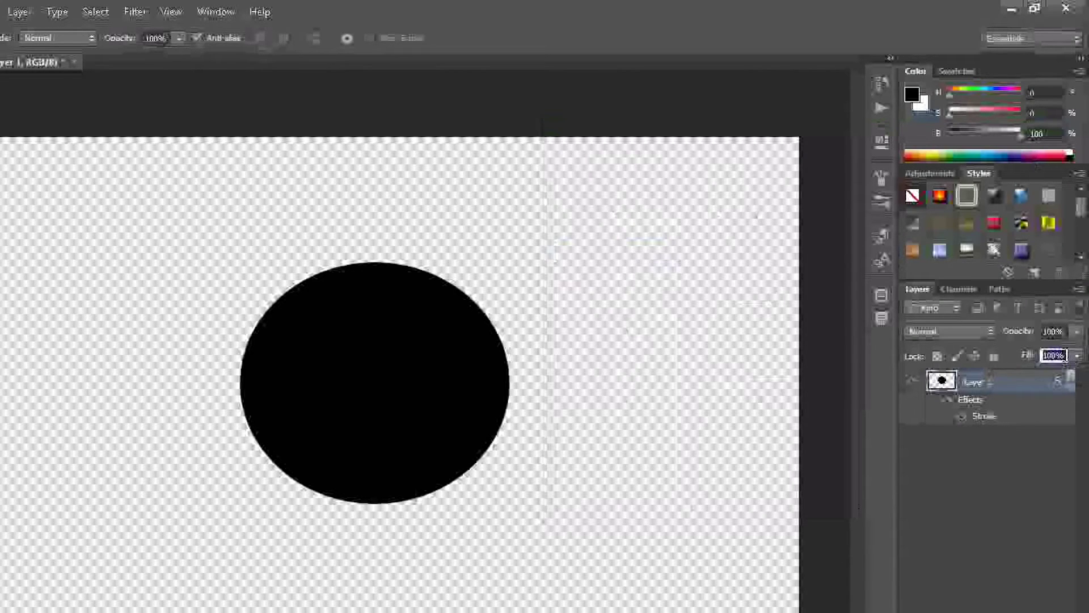
{"action": "key", "text": "BackSpace"}
{"action": "type", "text": "50"}
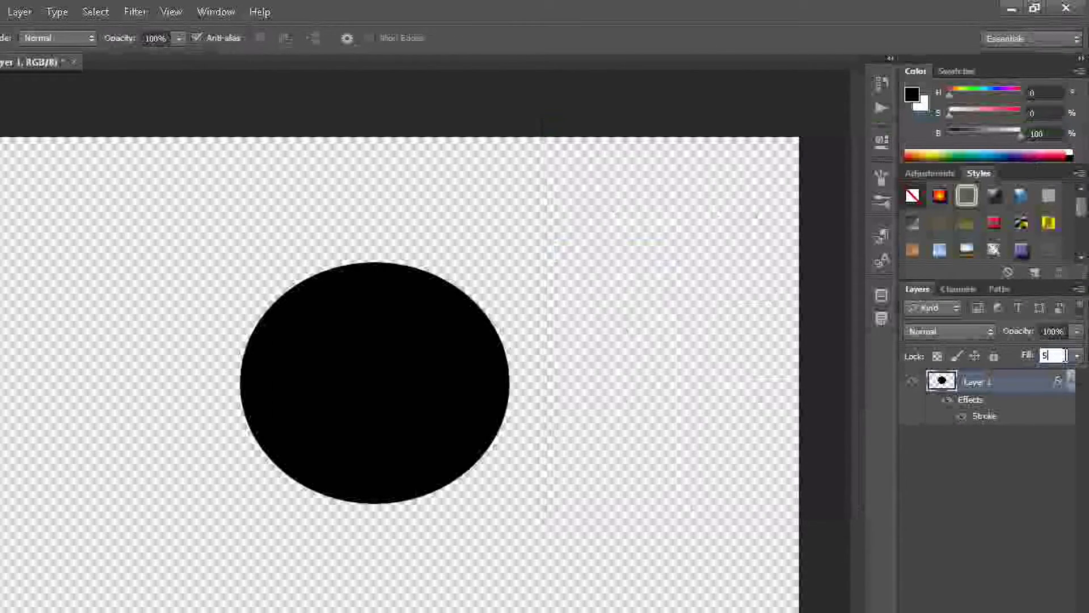
{"action": "key", "text": "Return"}
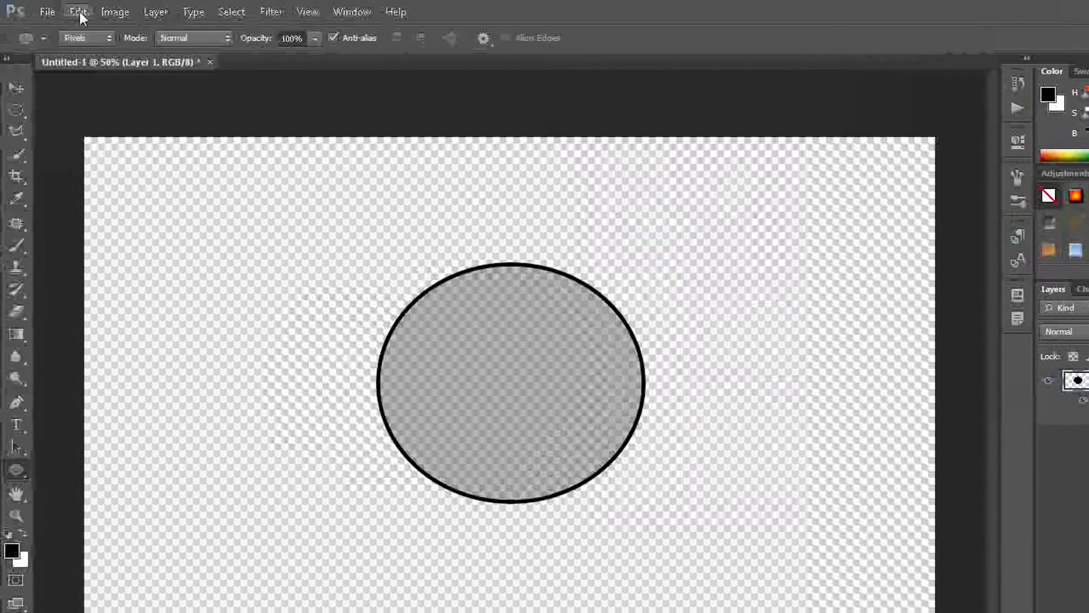
Define the circle as brush preset 'bokeh brush', then close the document without saving
{"action": "left_click", "coordinate": [79, 12]}
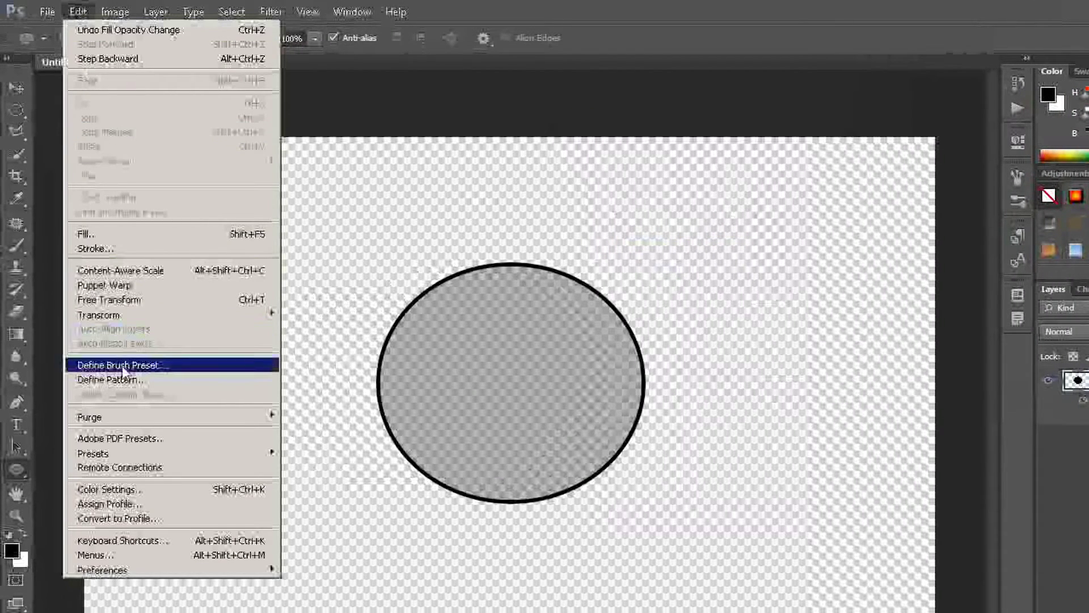
{"action": "left_click", "coordinate": [136, 366]}
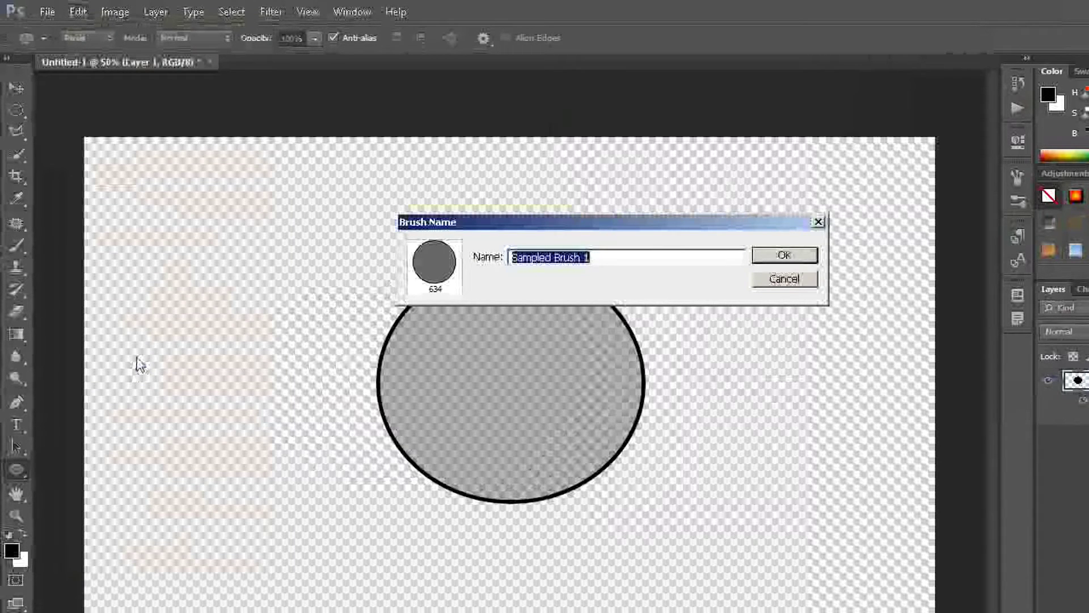
{"action": "key", "text": "BackSpace"}
{"action": "type", "text": "bokeh bru"}
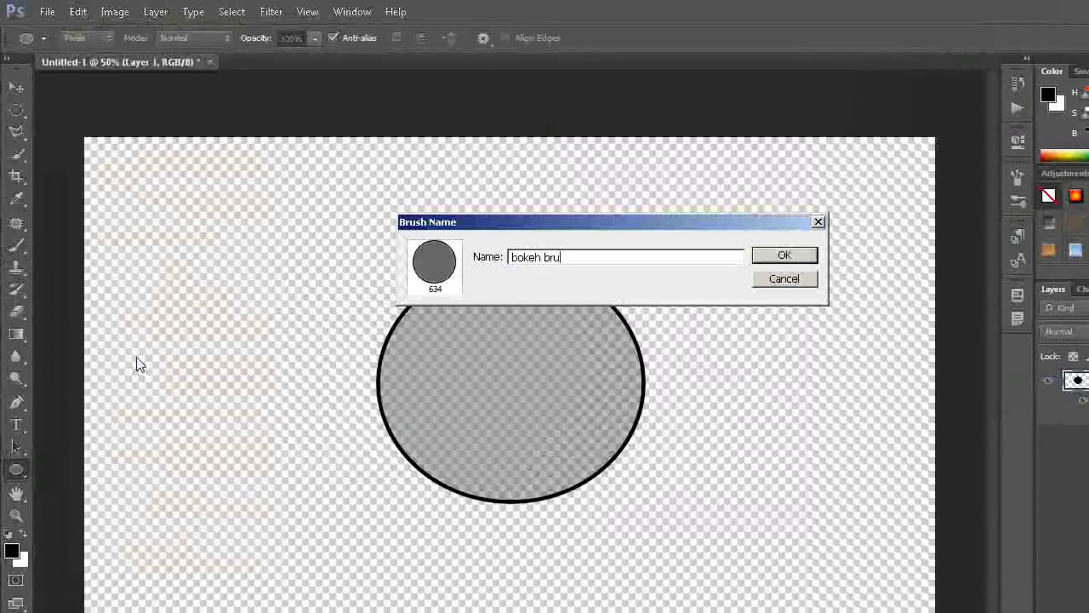
{"action": "type", "text": "sh"}
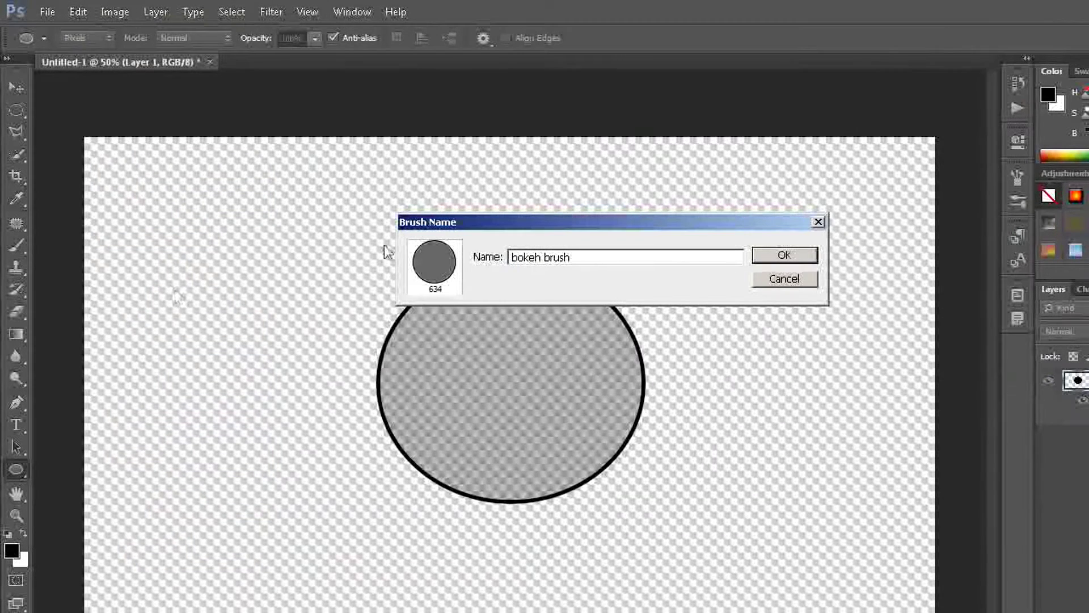
{"action": "left_click", "coordinate": [776, 258]}
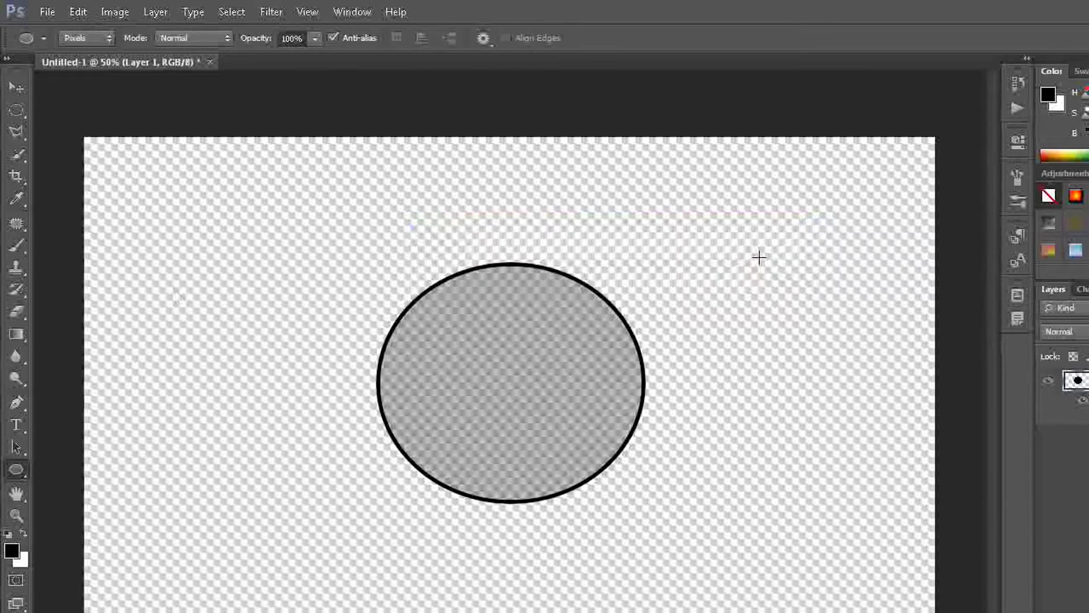
{"action": "left_click", "coordinate": [209, 62]}
{"action": "left_click", "coordinate": [650, 278]}
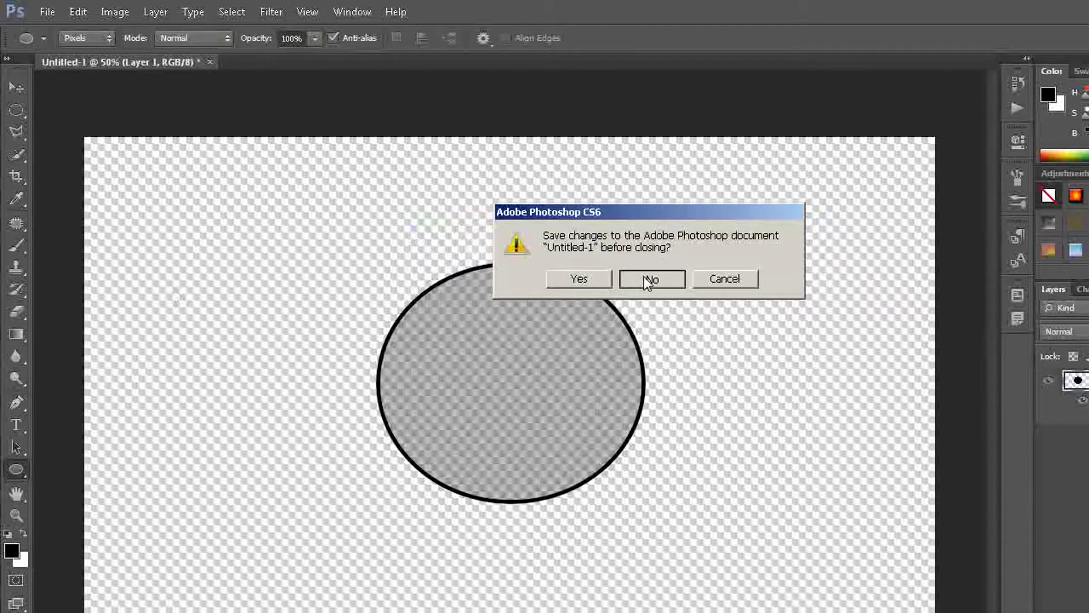
Create another transparent 2000 × 1200 px document
{"action": "left_click", "coordinate": [46, 16]}
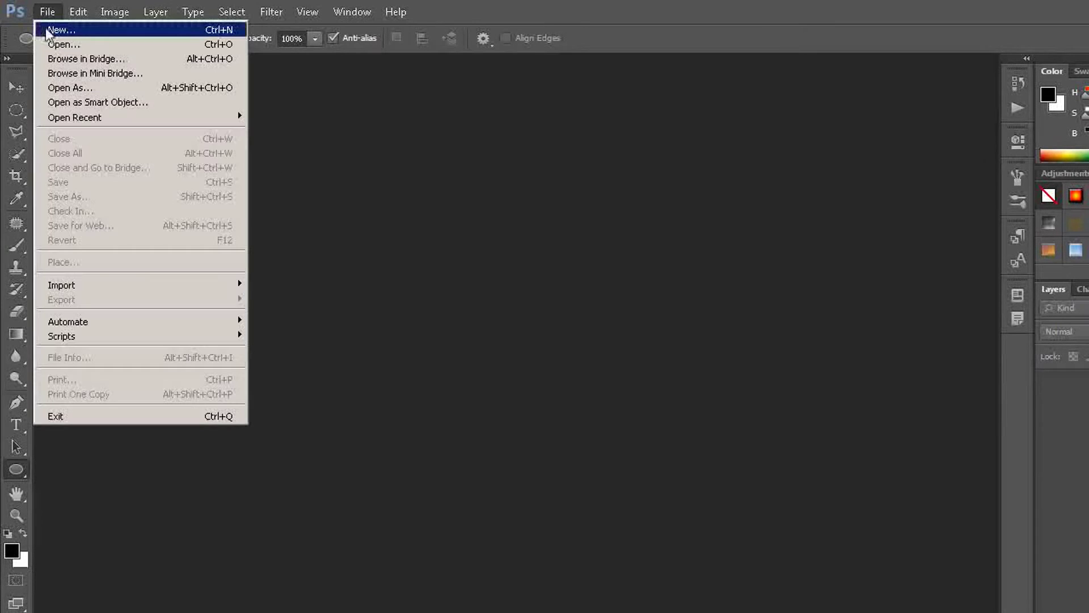
{"action": "left_click", "coordinate": [50, 33]}
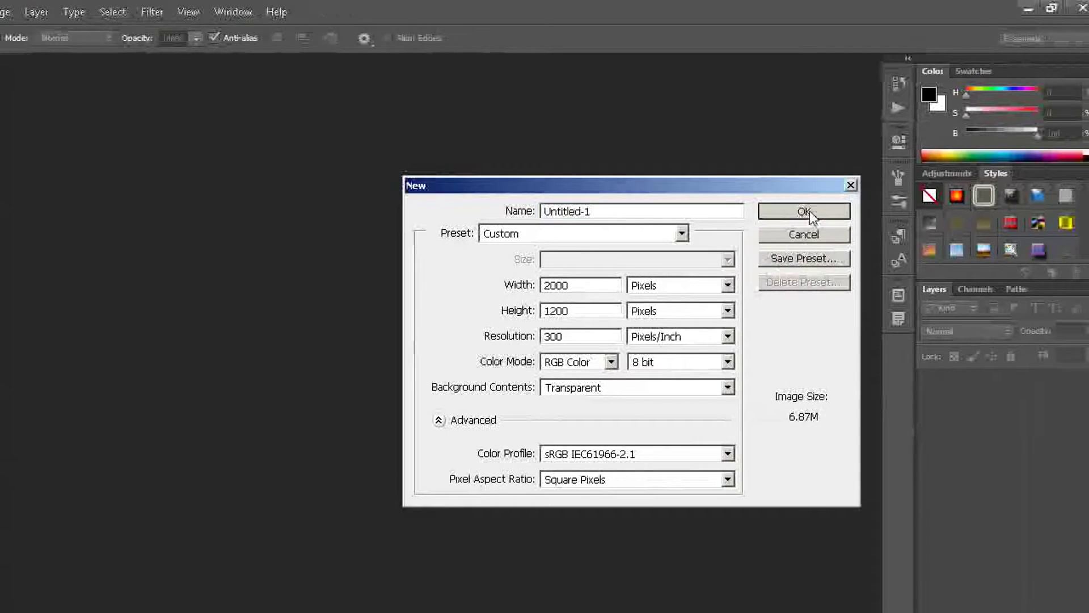
{"action": "left_click", "coordinate": [854, 210]}
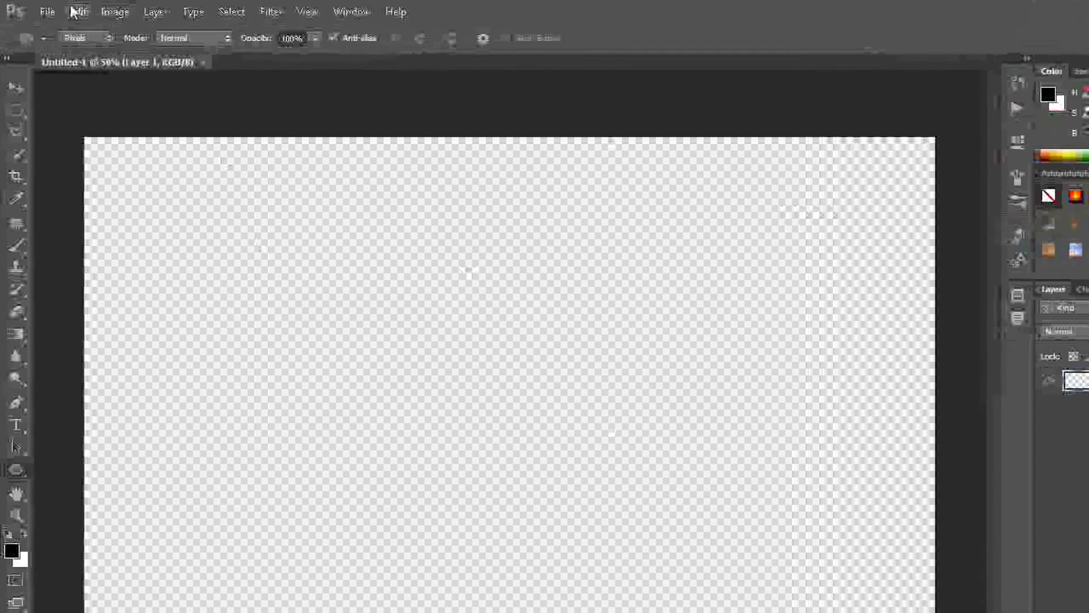
Fill Layer 1 with dark grey #262626 using Edit > Fill
{"action": "left_click", "coordinate": [78, 12]}
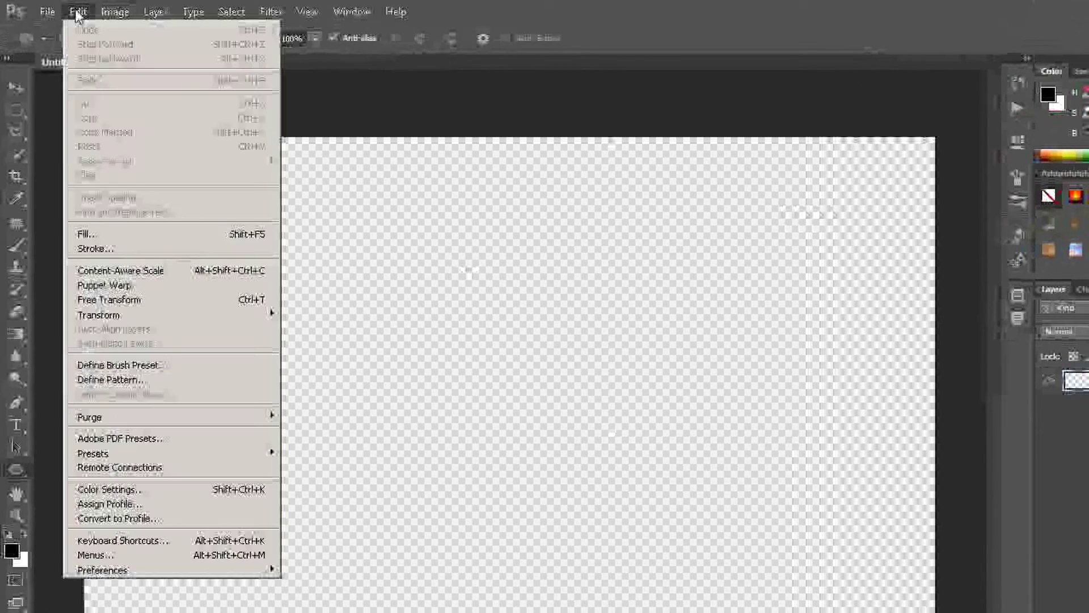
{"action": "left_click", "coordinate": [86, 235]}
{"action": "left_click", "coordinate": [822, 231]}
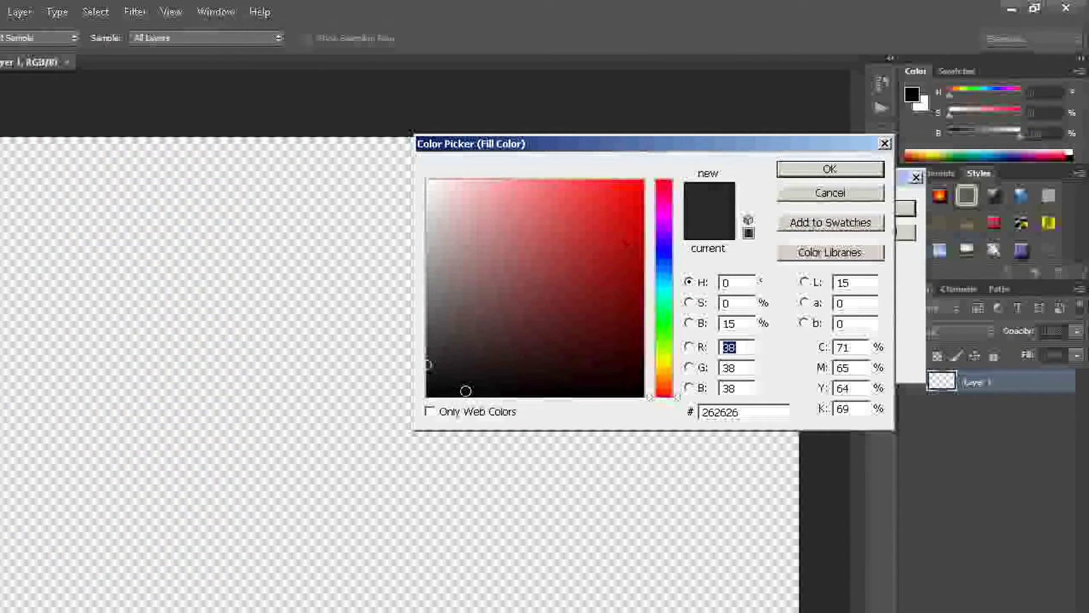
{"action": "left_click", "coordinate": [808, 172]}
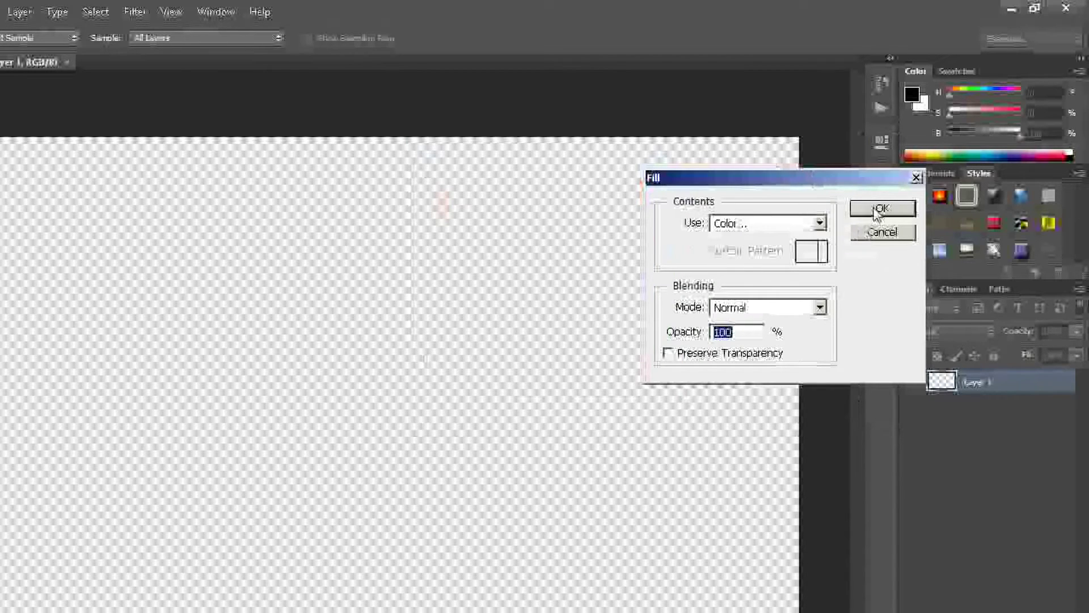
{"action": "left_click", "coordinate": [878, 208]}
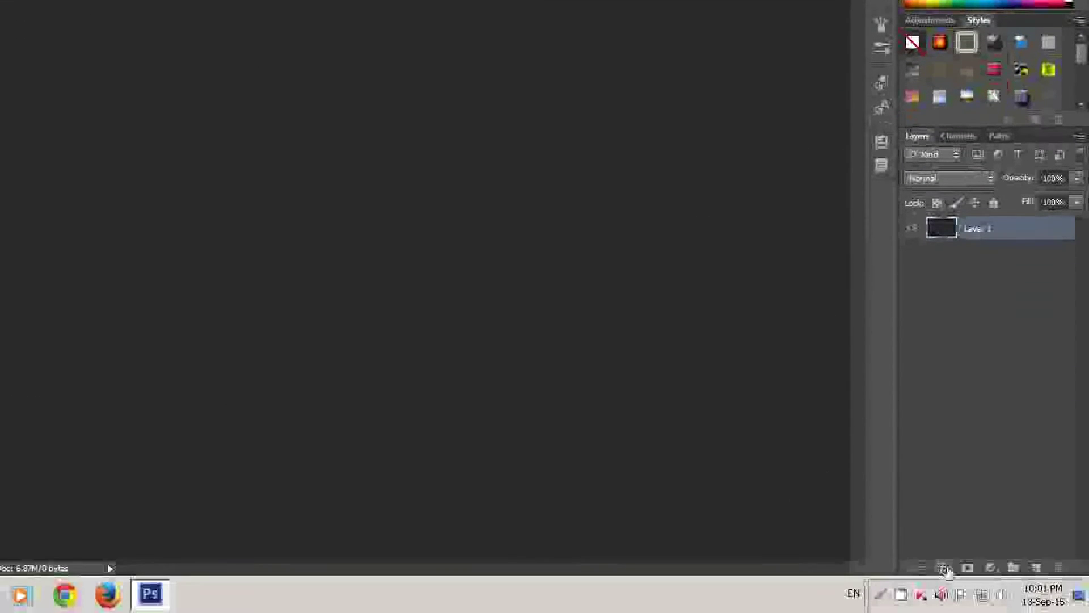
Add a Gradient Overlay to Layer 1 using the multicolour Custom gradient preset
{"action": "left_click", "coordinate": [944, 569]}
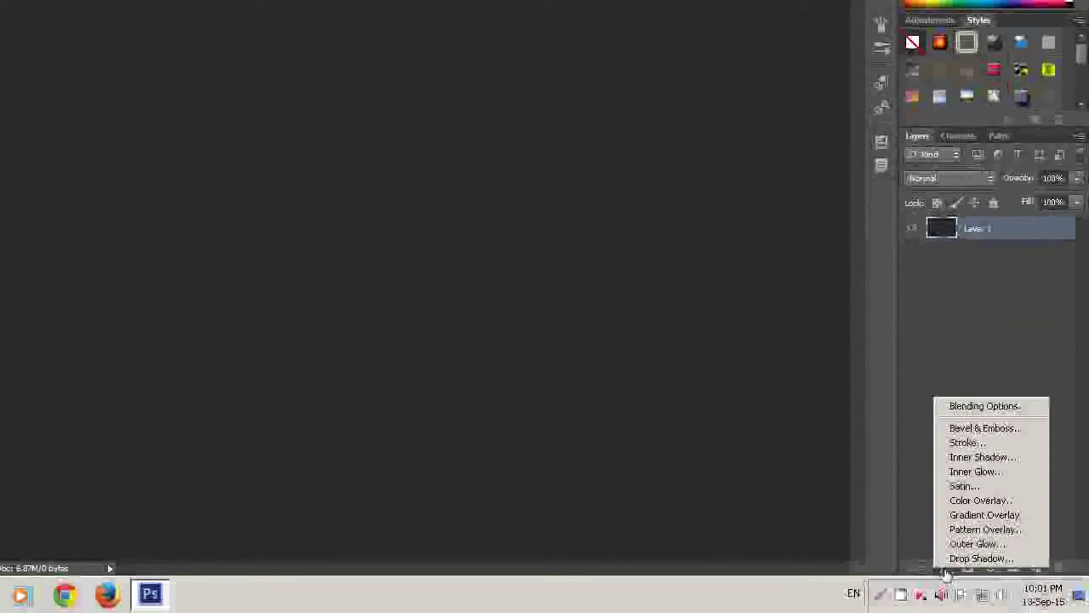
{"action": "left_click", "coordinate": [971, 516]}
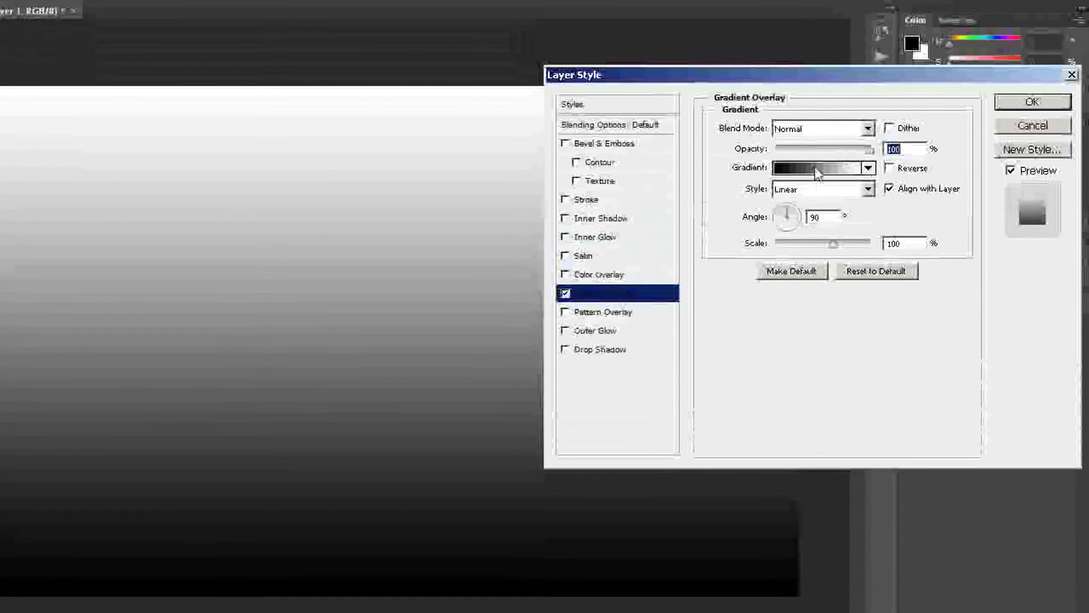
{"action": "left_click", "coordinate": [813, 169]}
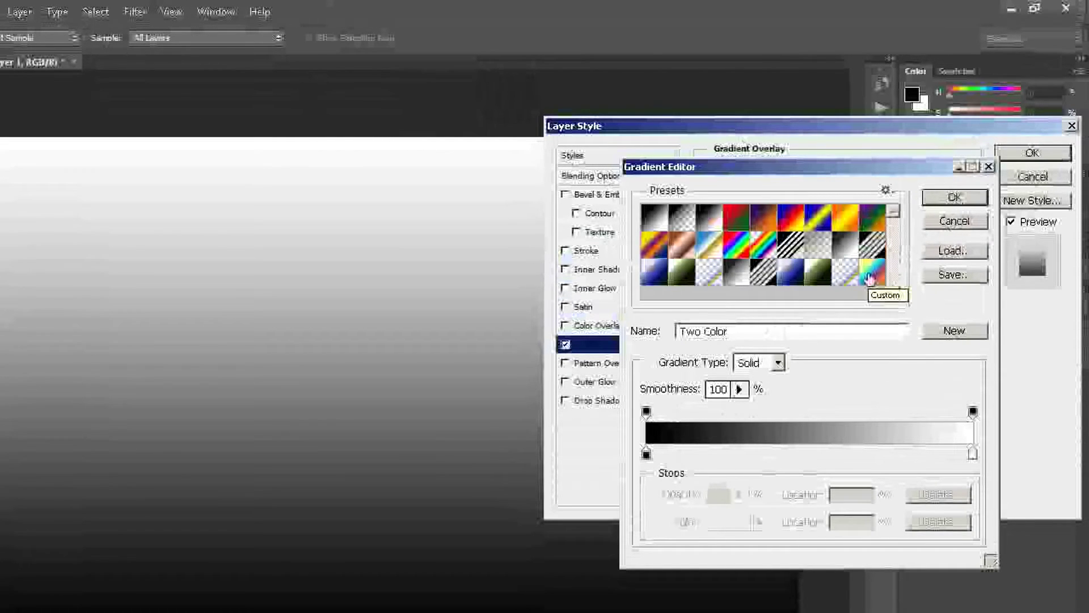
{"action": "left_click", "coordinate": [870, 278]}
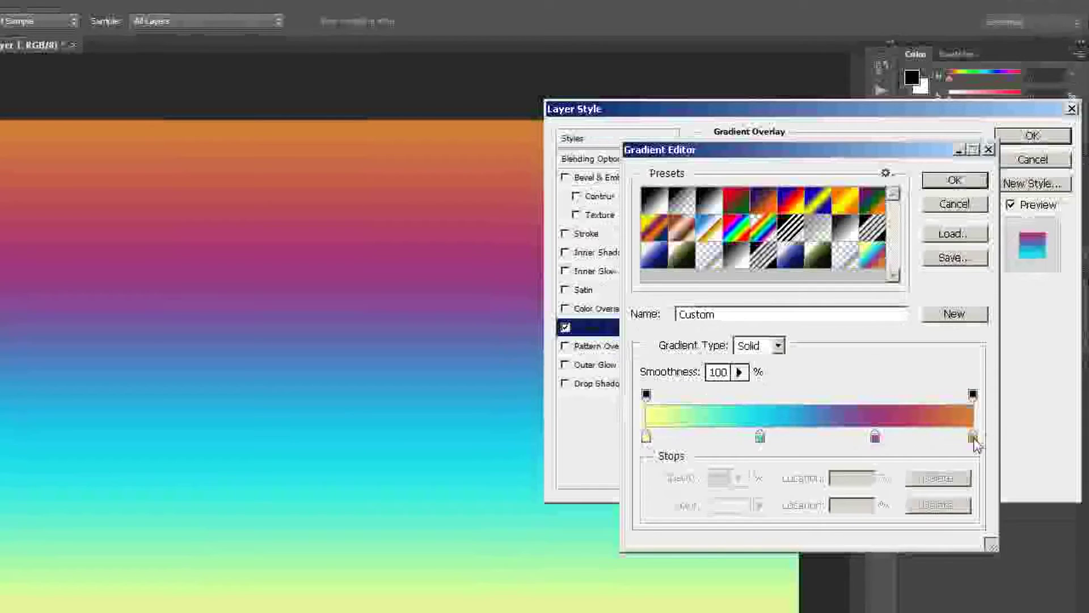
{"action": "left_click", "coordinate": [955, 181]}
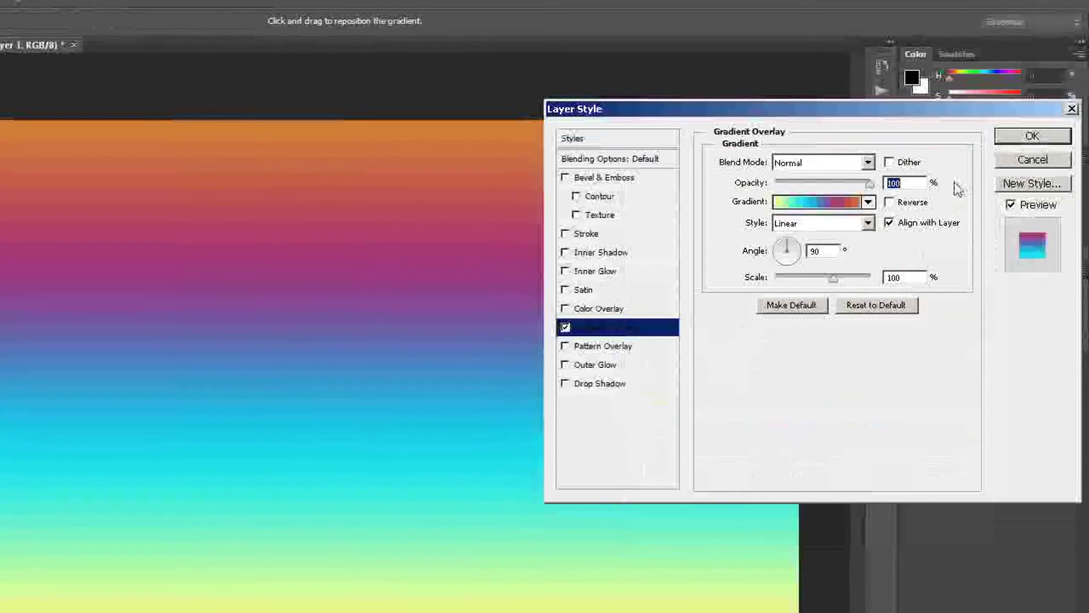
Set the gradient overlay to Overlay blend mode at a 45° angle and apply it
{"action": "left_click", "coordinate": [868, 163]}
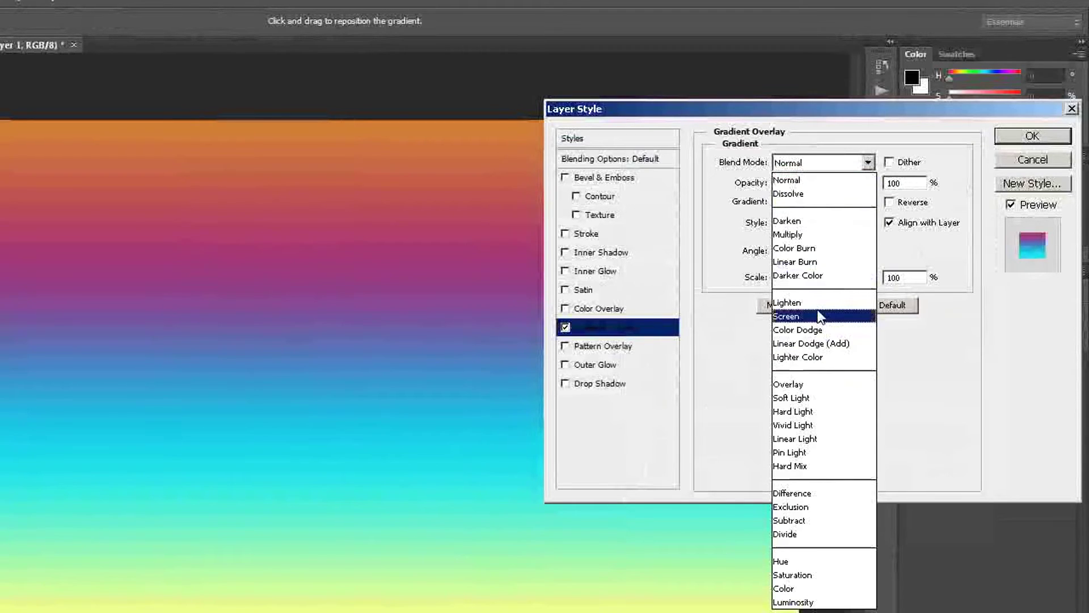
{"action": "left_click", "coordinate": [794, 384]}
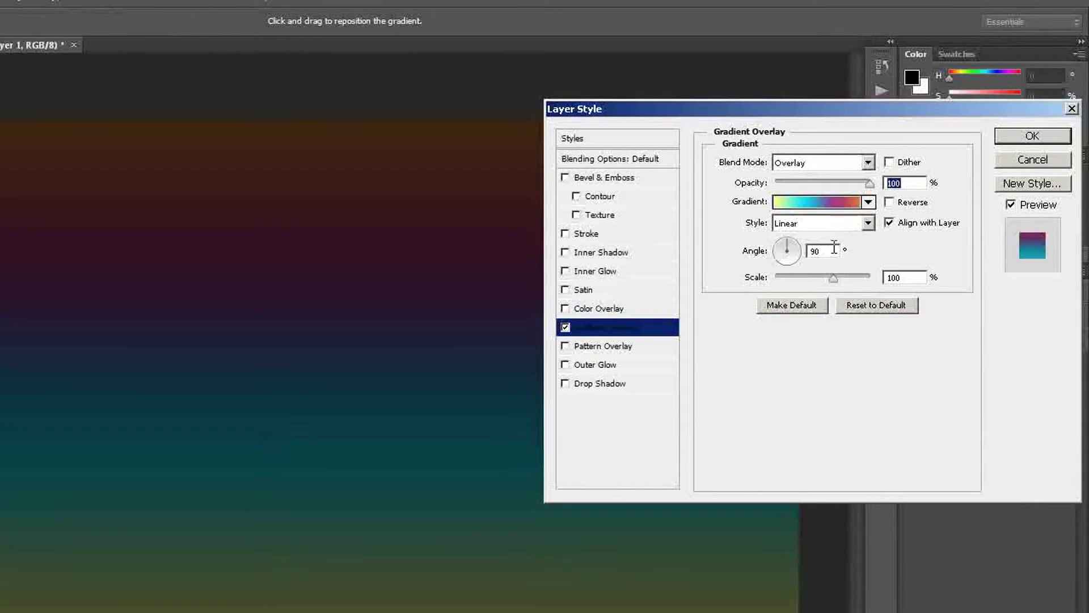
{"action": "left_click", "coordinate": [829, 250]}
{"action": "key", "text": "BackSpace"}
{"action": "key", "text": "BackSpace"}
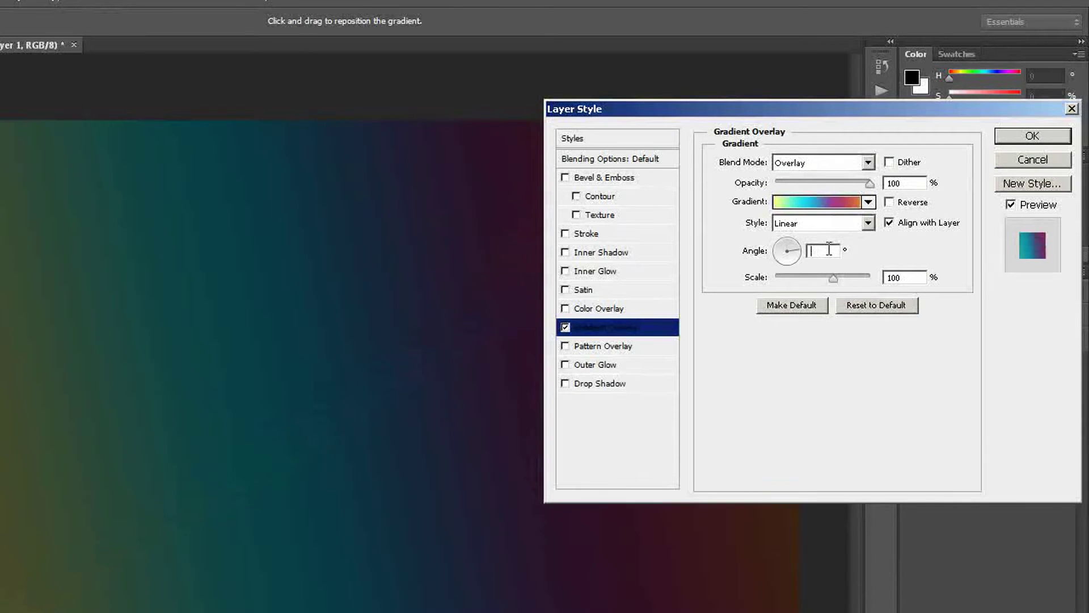
{"action": "type", "text": "45"}
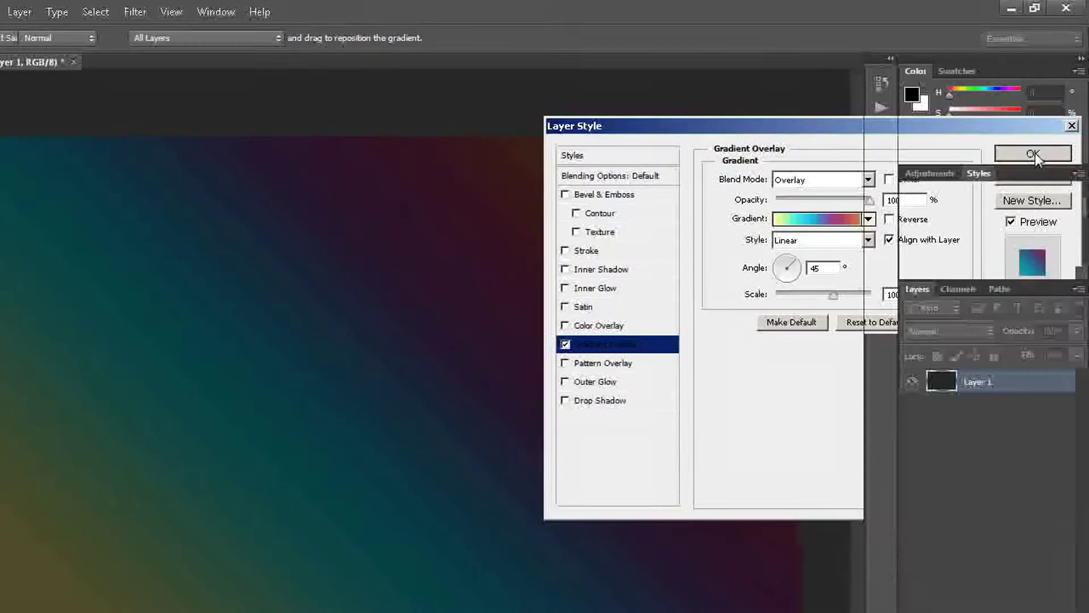
{"action": "left_click", "coordinate": [1033, 154]}
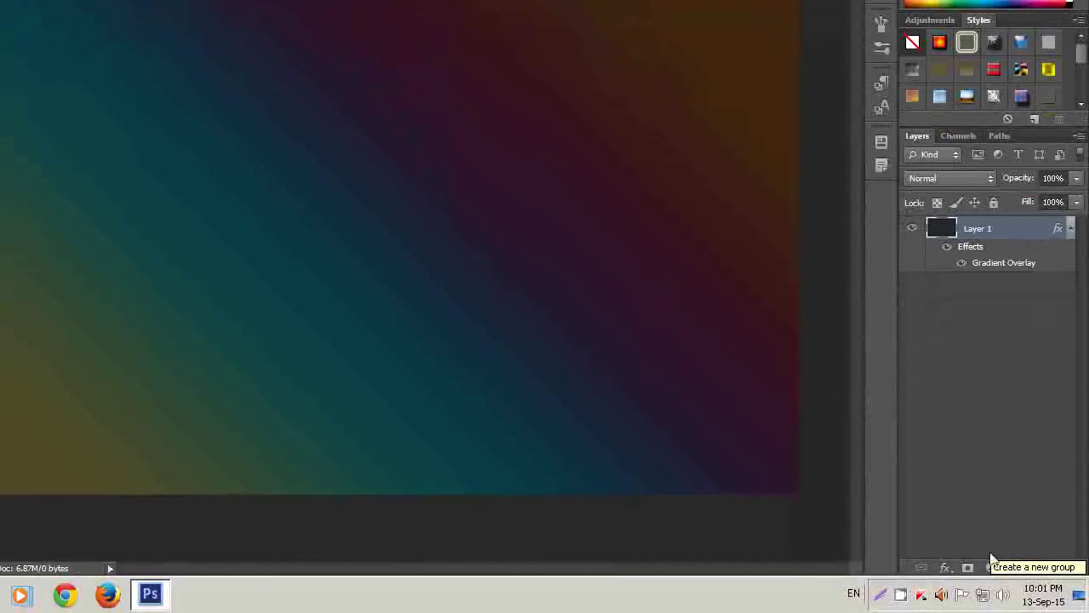
Add Group 1 in Color Dodge blend mode containing a new empty Layer 2
{"action": "left_click", "coordinate": [1013, 568]}
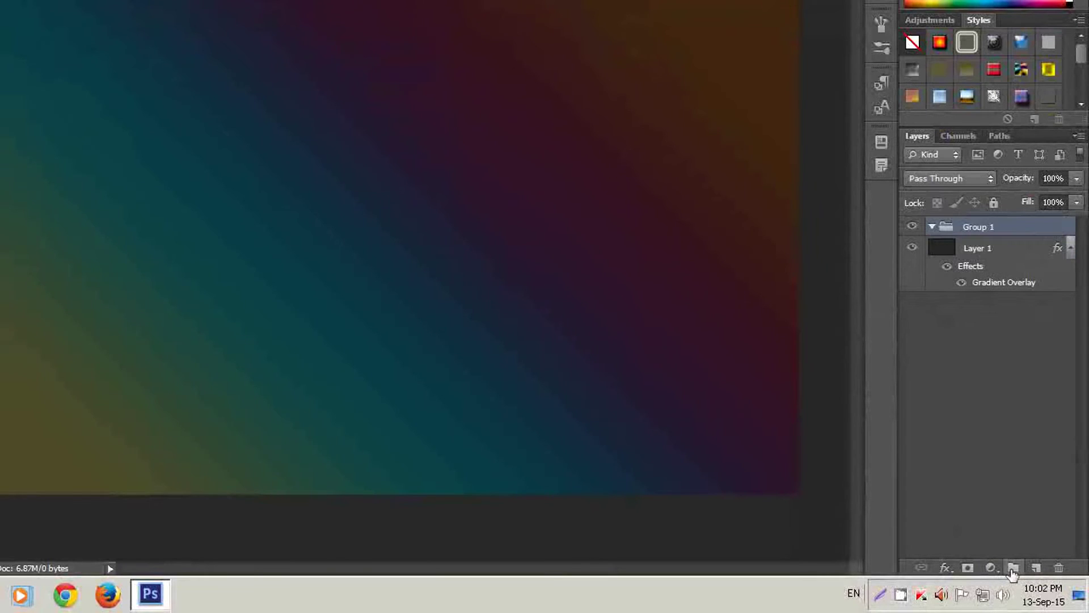
{"action": "left_click", "coordinate": [992, 179]}
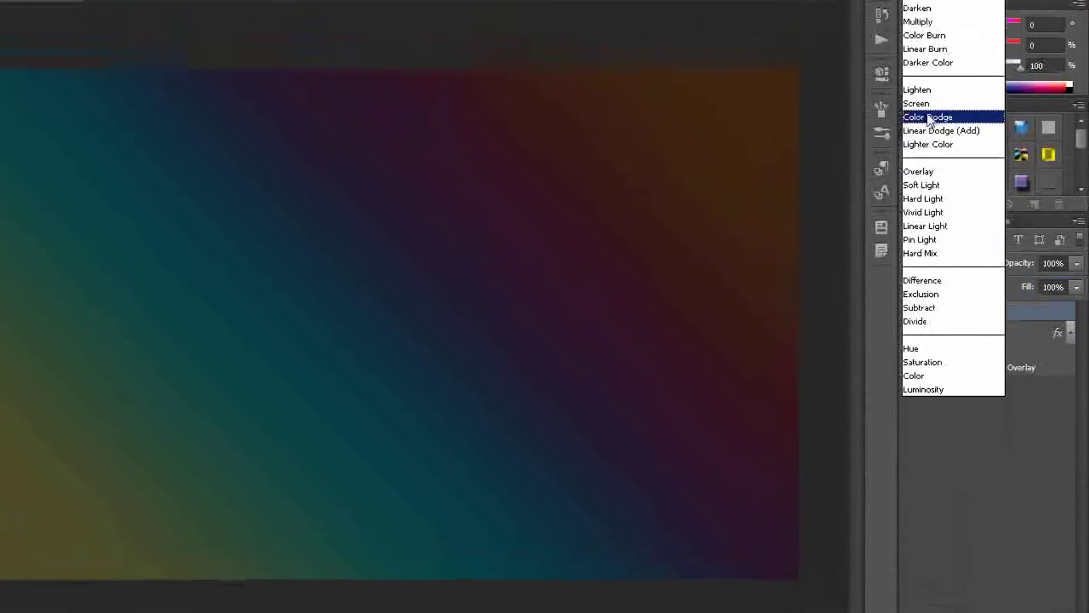
{"action": "left_click", "coordinate": [924, 167]}
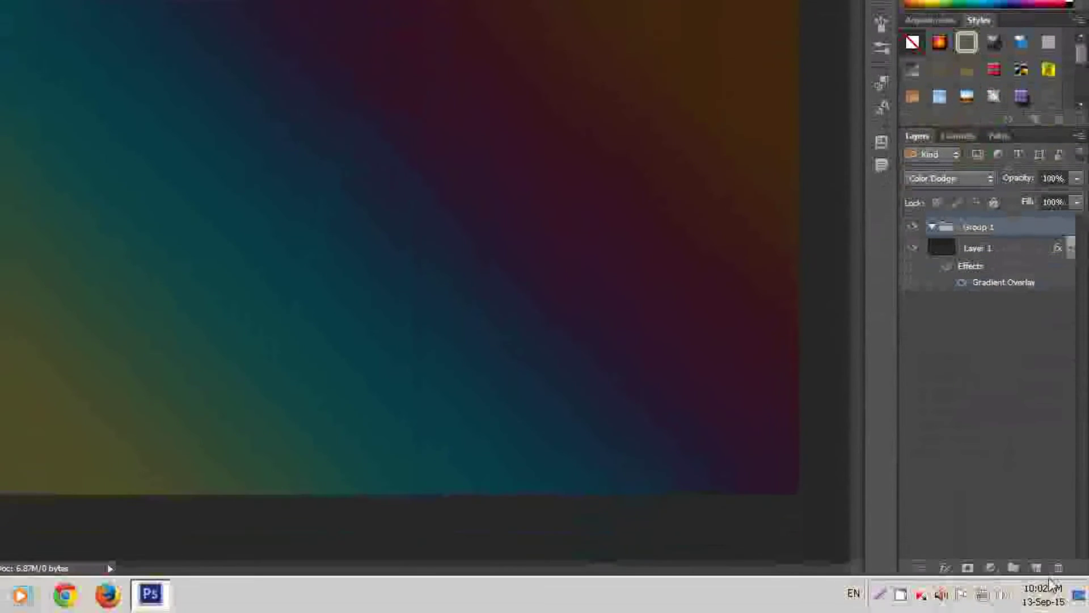
{"action": "left_click", "coordinate": [1036, 568]}
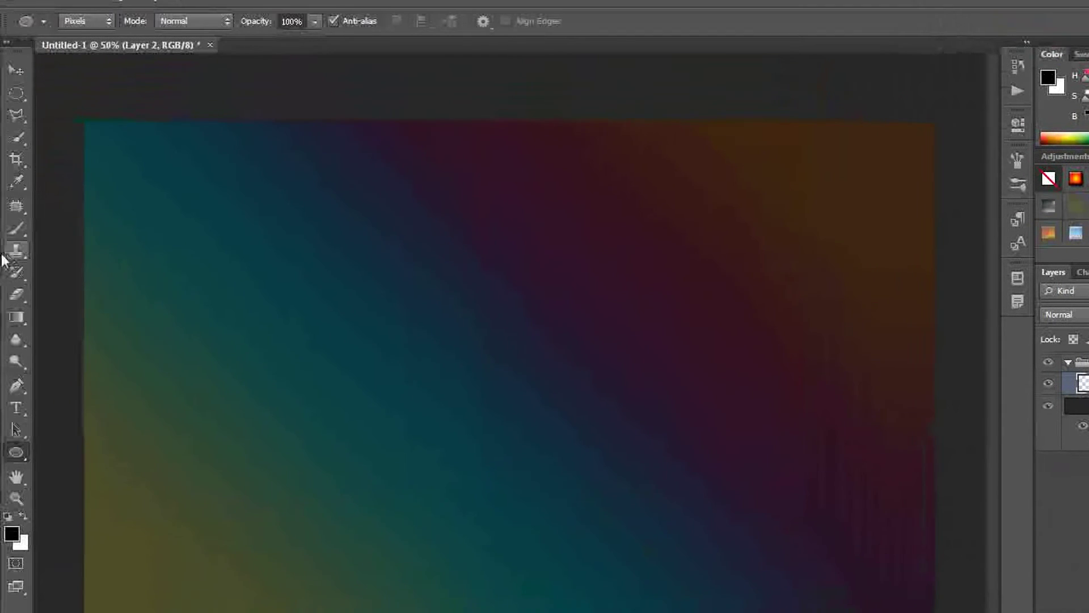
Select the Brush tool with the bokeh brush preset
{"action": "left_click", "coordinate": [16, 232]}
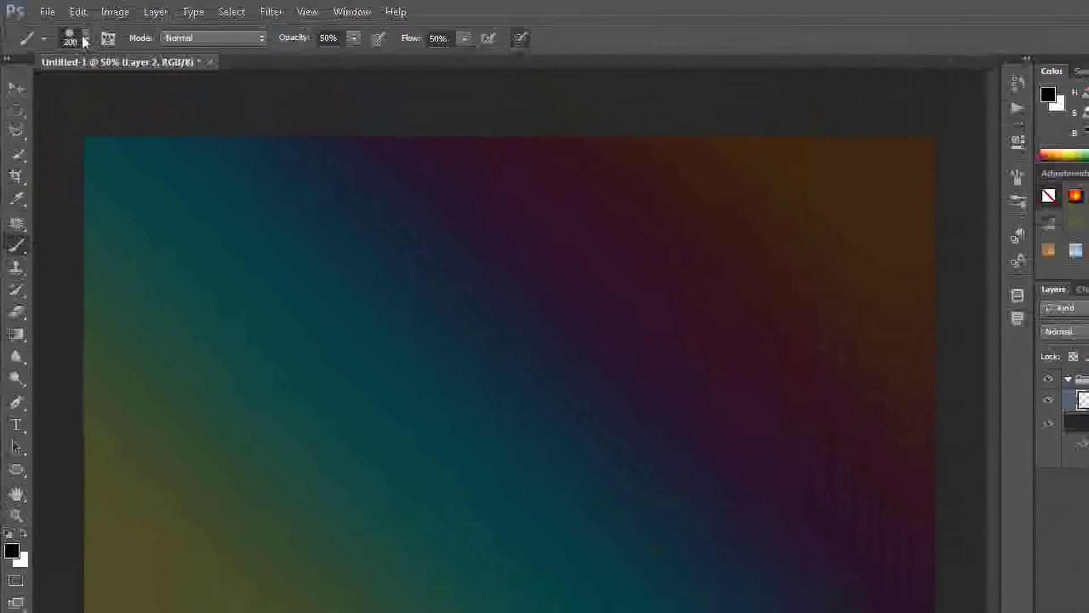
{"action": "left_click", "coordinate": [86, 36]}
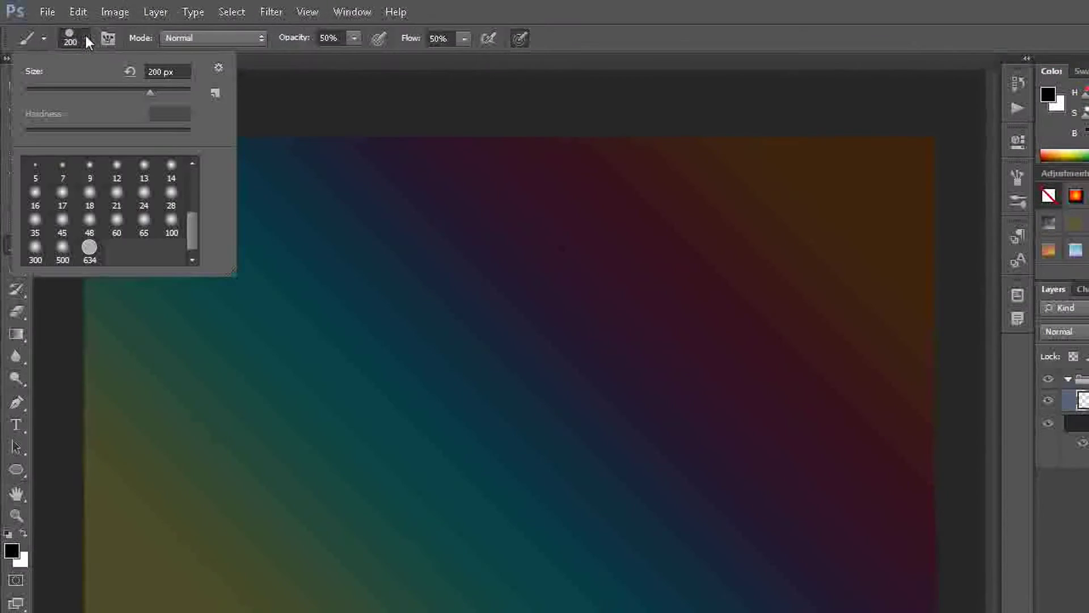
{"action": "left_click", "coordinate": [90, 250]}
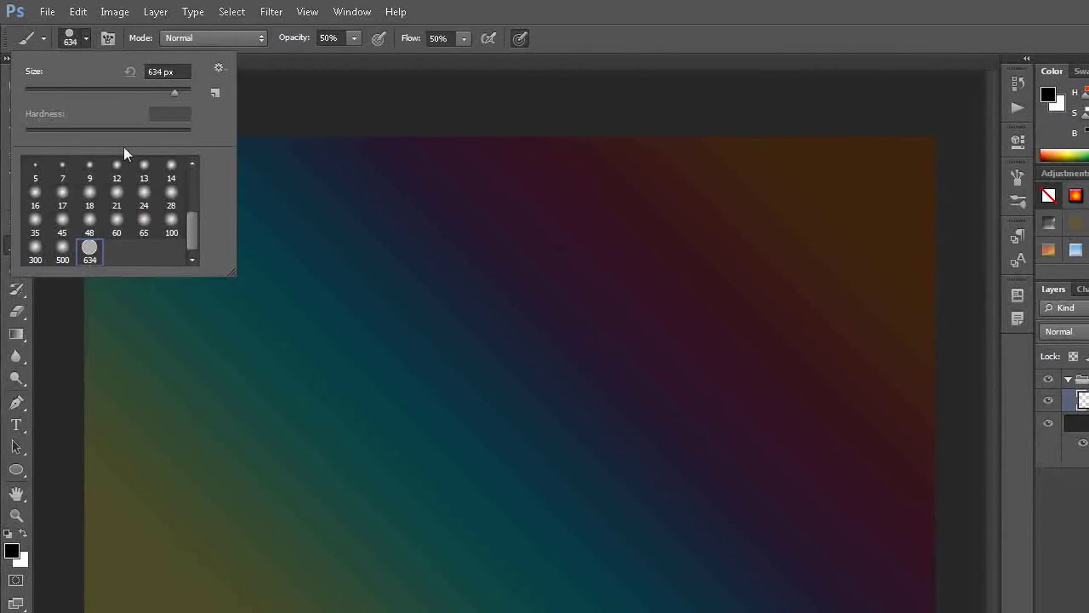
Set brush Spacing 200%, Size Jitter 100%, Minimum Diameter 50%, and enable Scattering
{"action": "left_click", "coordinate": [107, 39]}
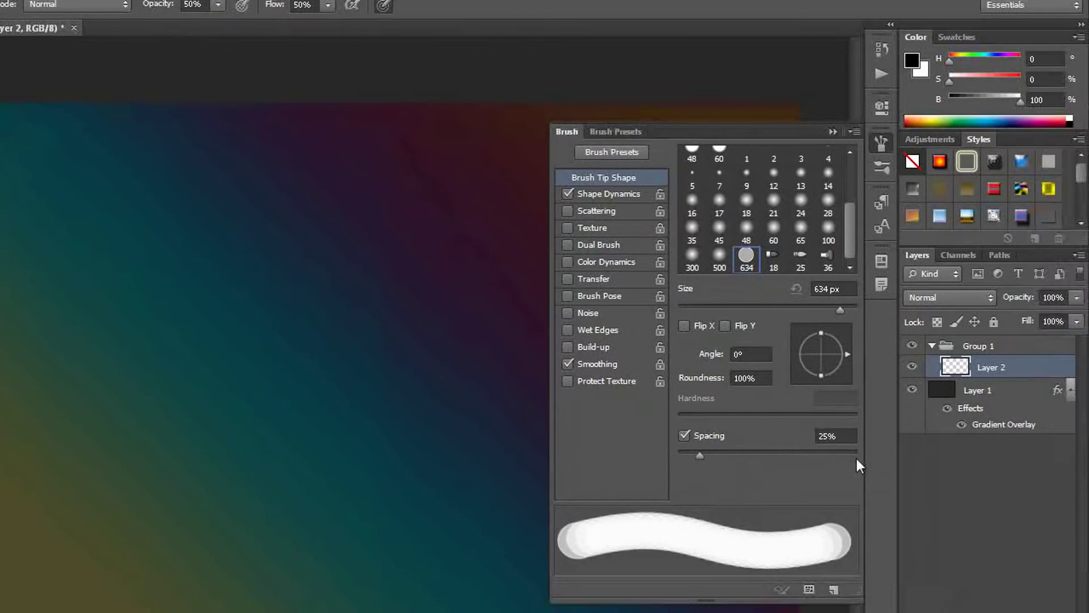
{"action": "left_click", "coordinate": [849, 436]}
{"action": "type", "text": "2"}
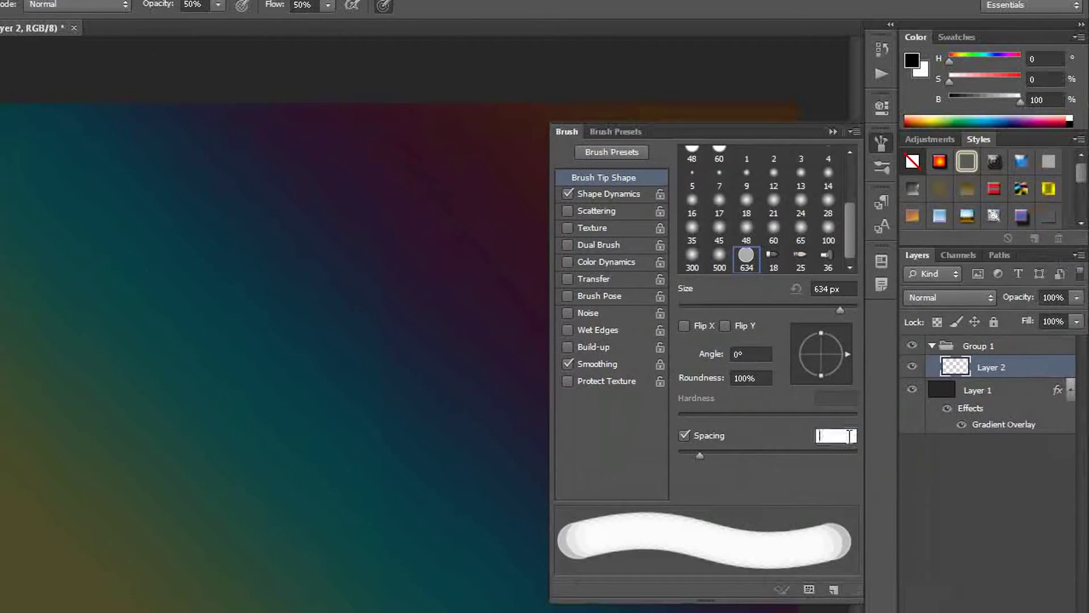
{"action": "type", "text": "00"}
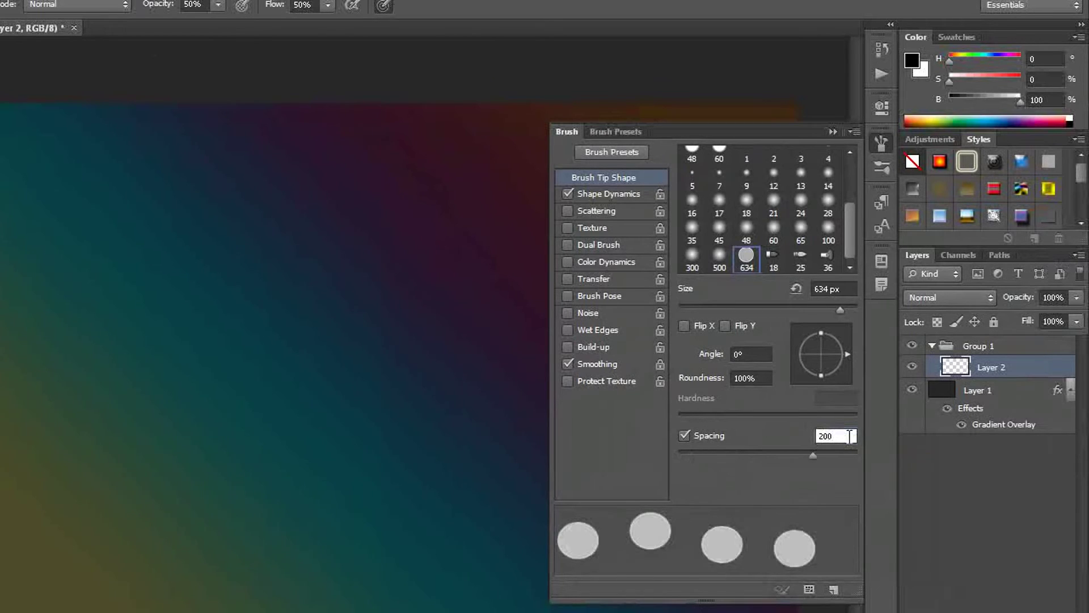
{"action": "left_click", "coordinate": [622, 195]}
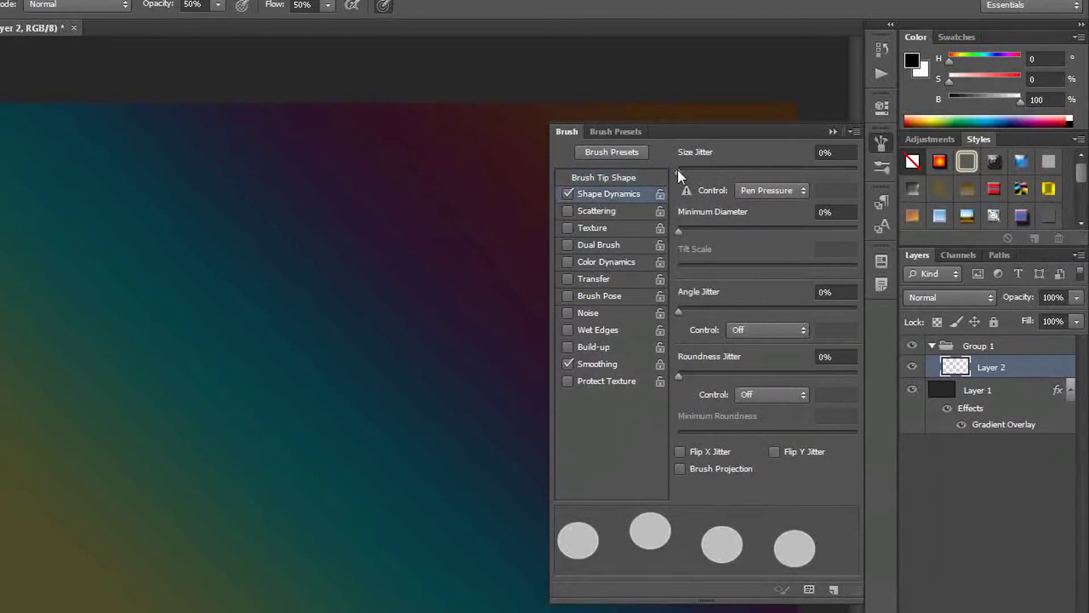
{"action": "left_click_drag", "start_coordinate": [679, 169], "coordinate": [860, 169]}
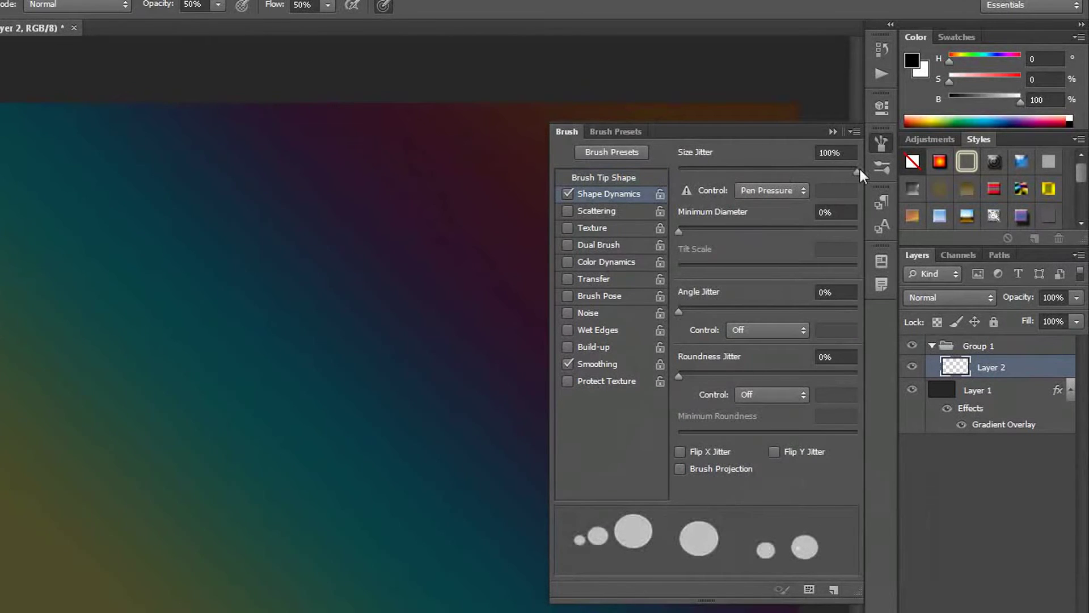
{"action": "left_click", "coordinate": [849, 212]}
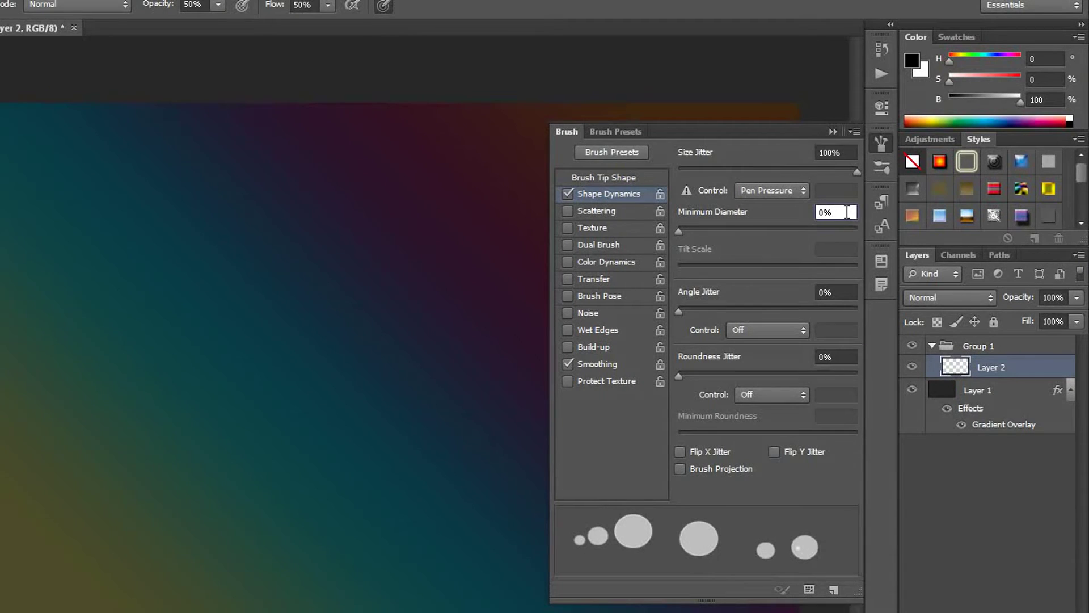
{"action": "type", "text": "5"}
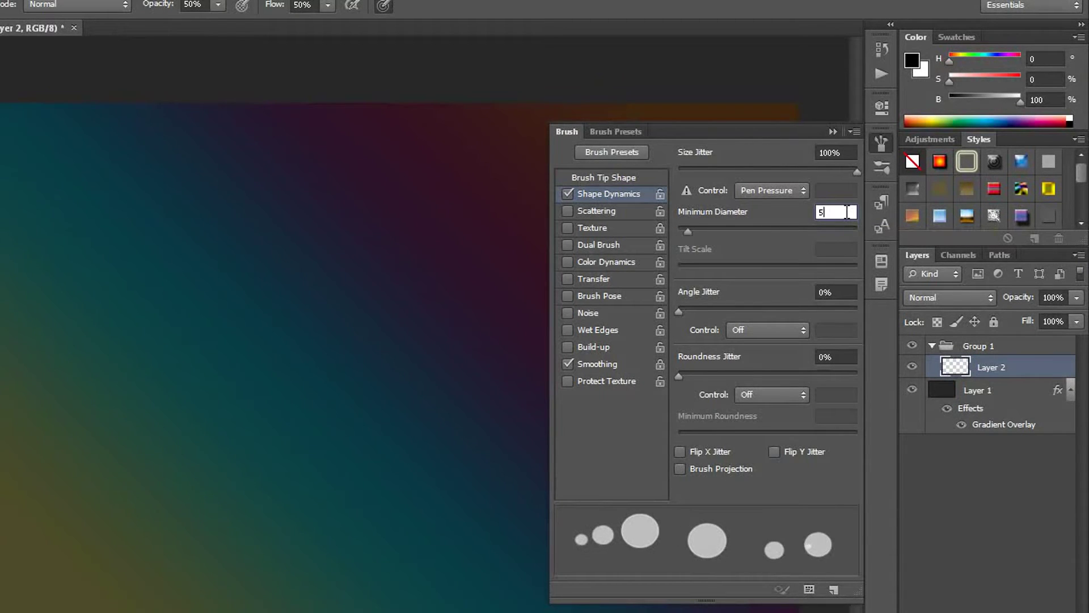
{"action": "type", "text": "0"}
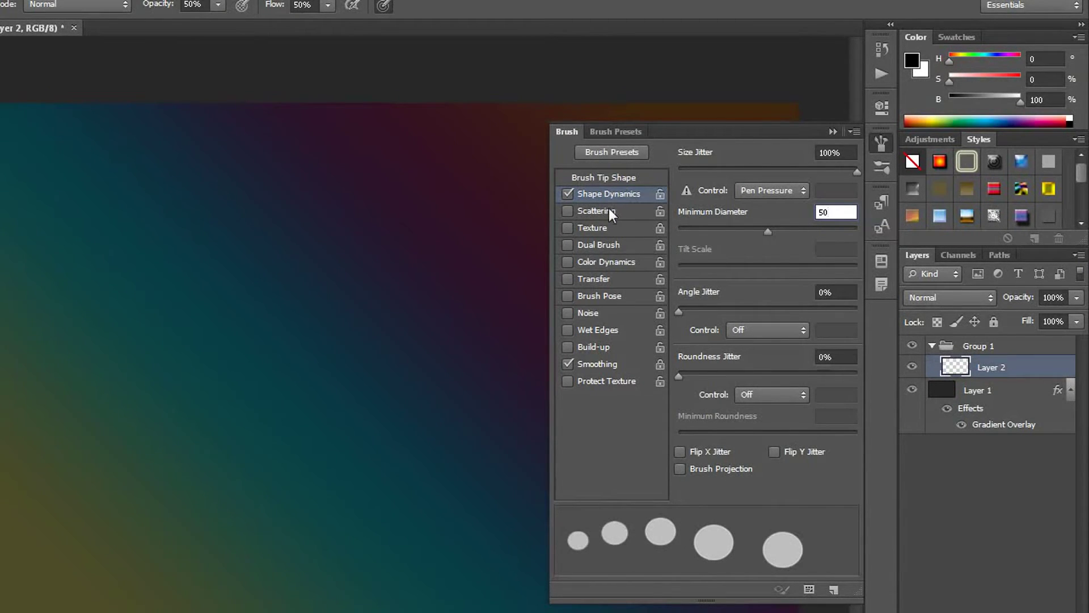
{"action": "left_click", "coordinate": [605, 212]}
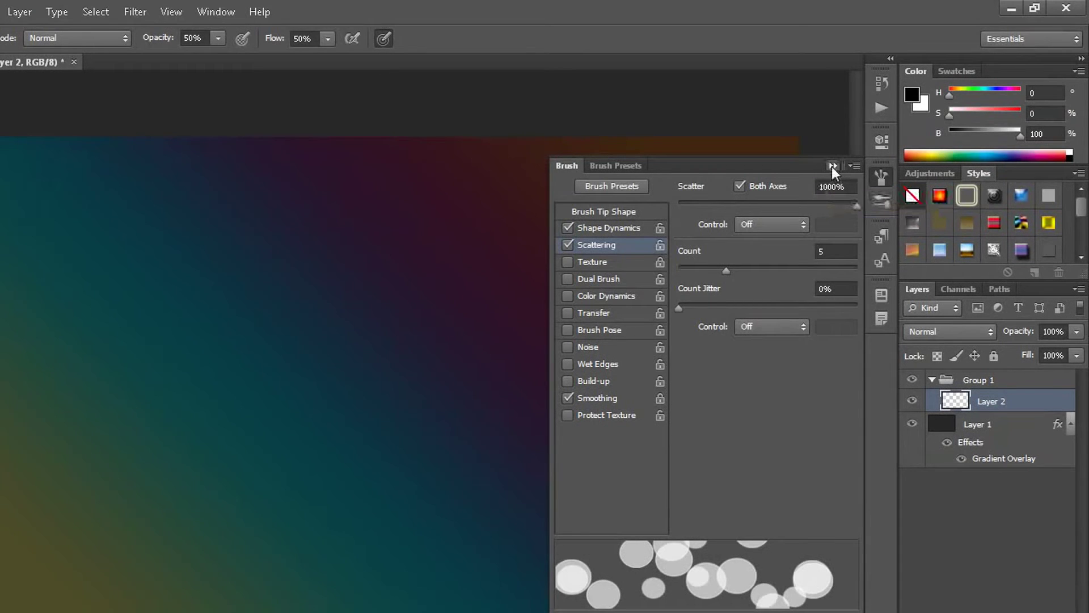
{"action": "left_click", "coordinate": [832, 166]}
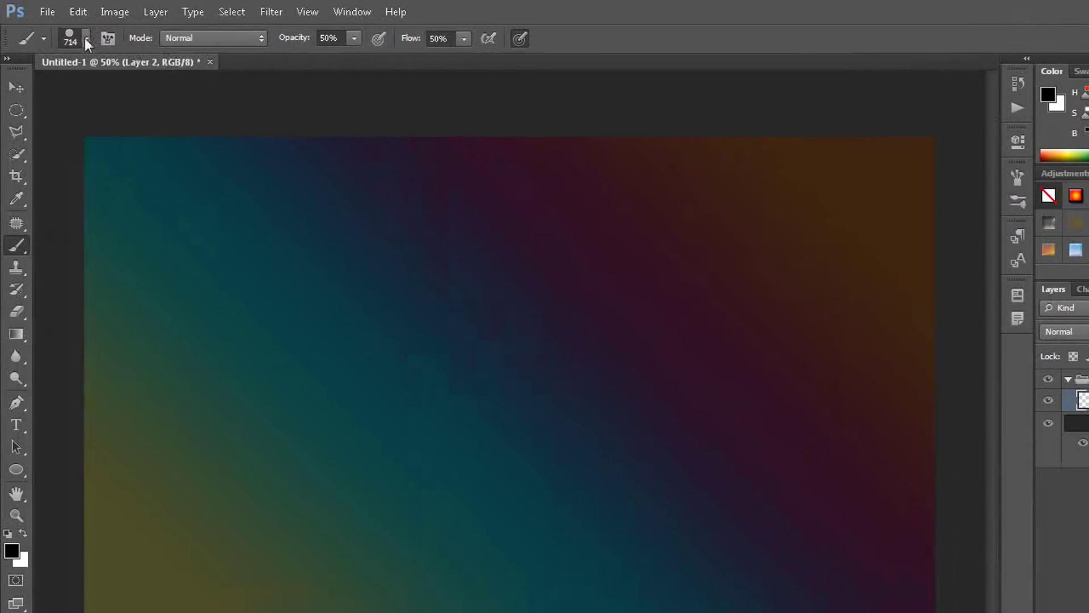
Set the brush size to 70 and make white the foreground colour
{"action": "left_click", "coordinate": [86, 40]}
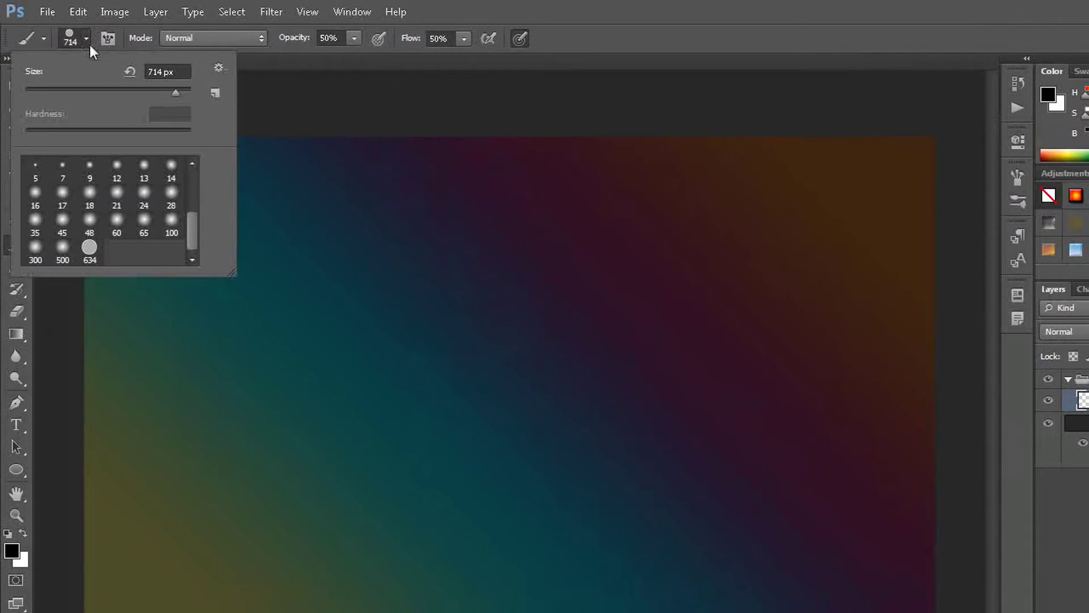
{"action": "left_click", "coordinate": [180, 74]}
{"action": "type", "text": "7"}
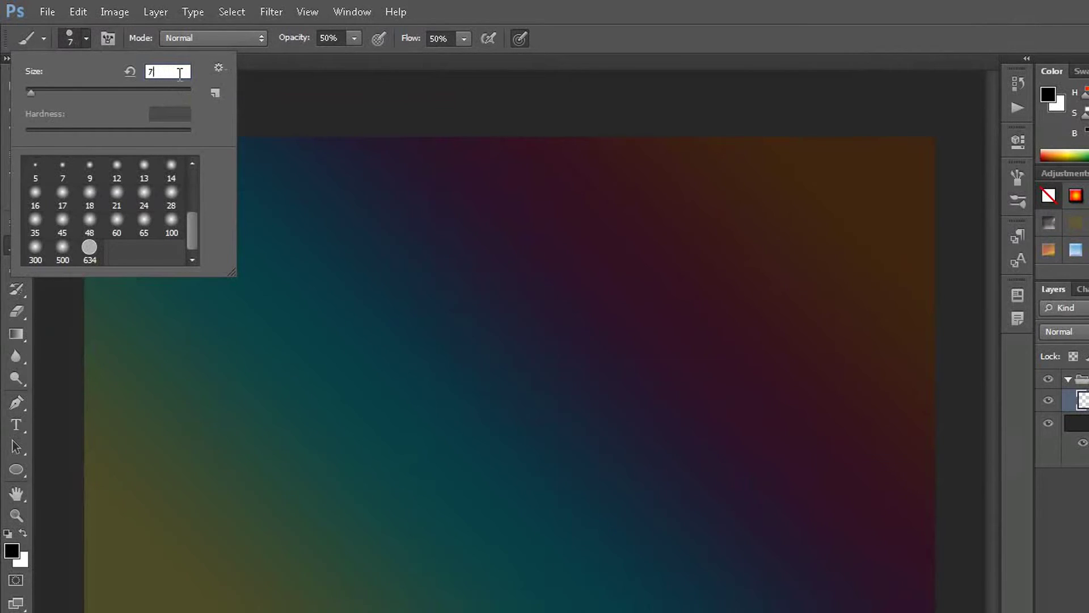
{"action": "type", "text": "0"}
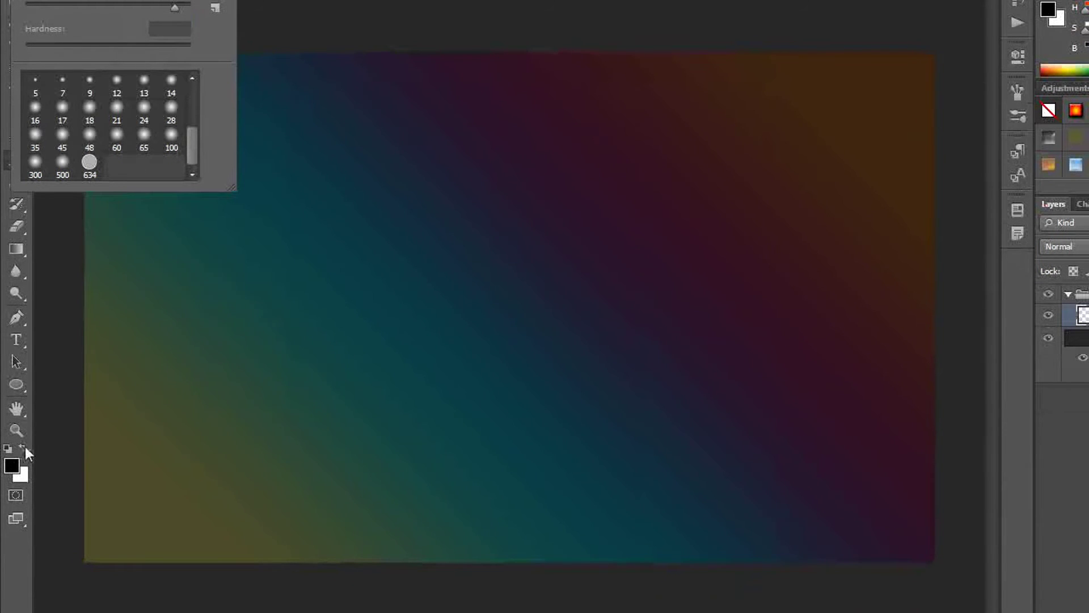
{"action": "left_click", "coordinate": [23, 448]}
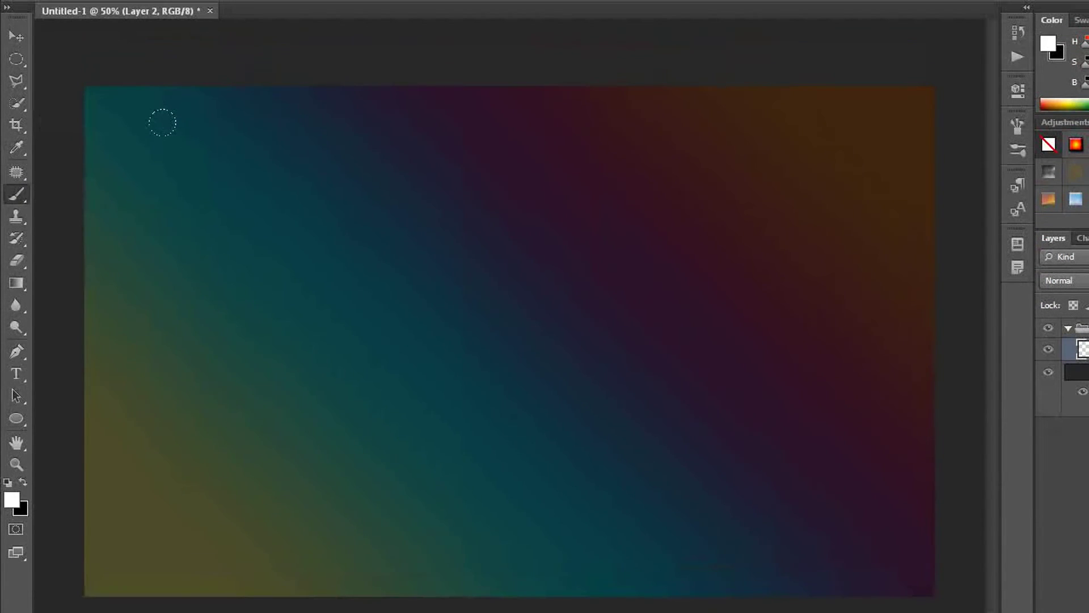
Paint bokeh circles across the left, lower and upper-right areas of Layer 2
{"action": "left_click_drag", "start_coordinate": [163, 122], "coordinate": [152, 125]}
{"action": "left_click_drag", "start_coordinate": [250, 402], "coordinate": [227, 352]}
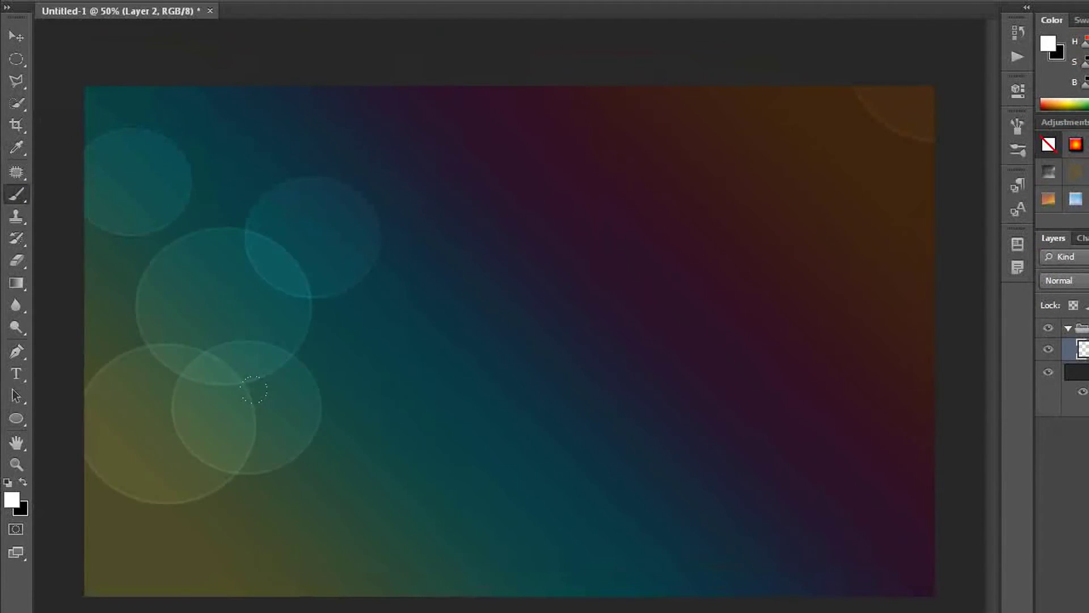
{"action": "left_click_drag", "start_coordinate": [685, 246], "coordinate": [670, 397]}
{"action": "left_click", "coordinate": [391, 346]}
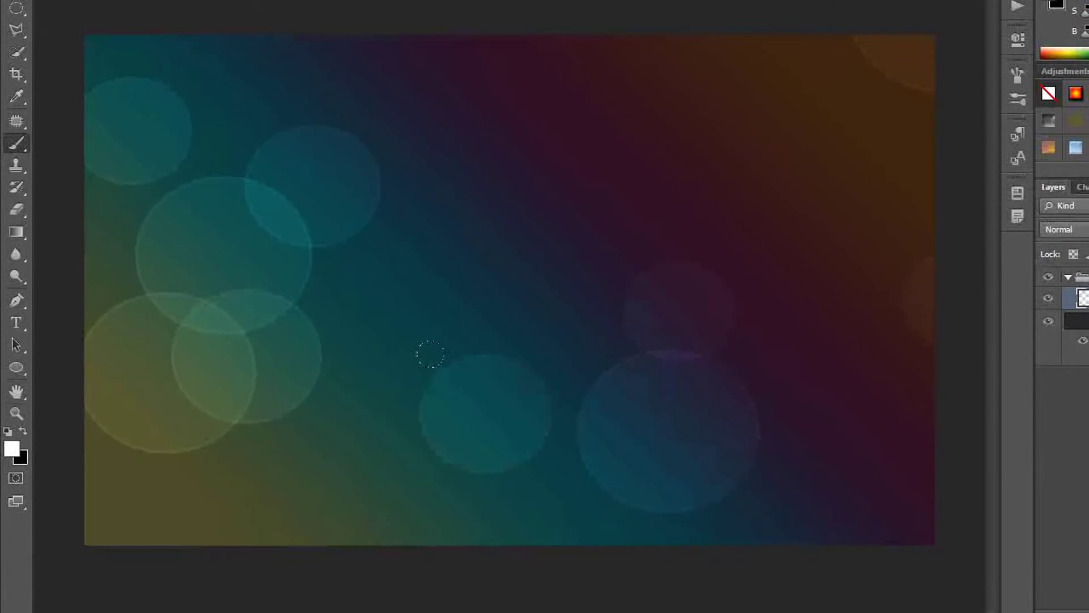
{"action": "left_click", "coordinate": [436, 120]}
{"action": "left_click", "coordinate": [661, 158]}
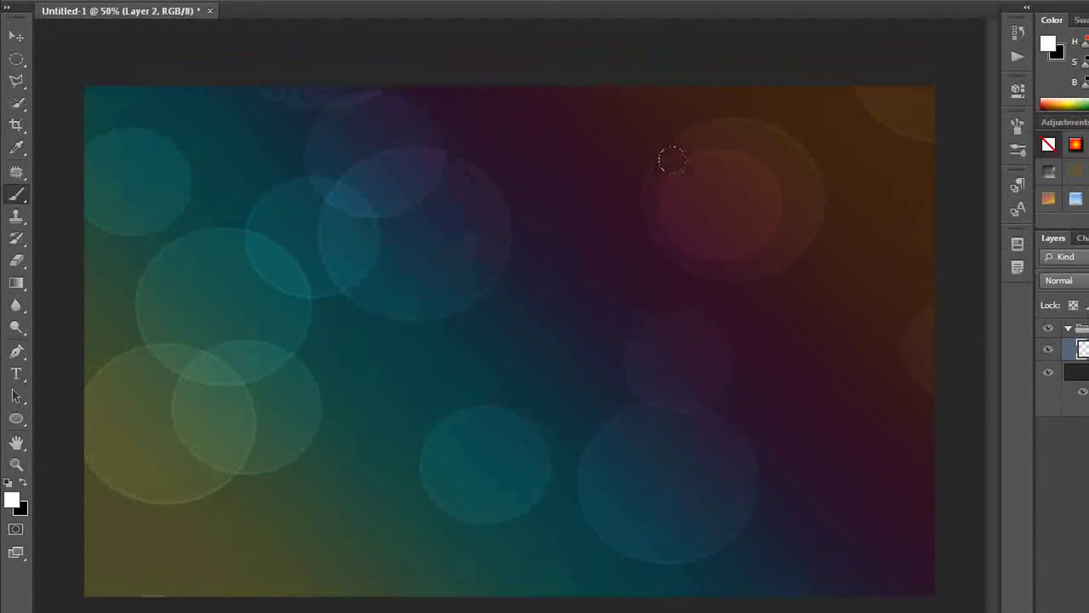
{"action": "left_click", "coordinate": [704, 165]}
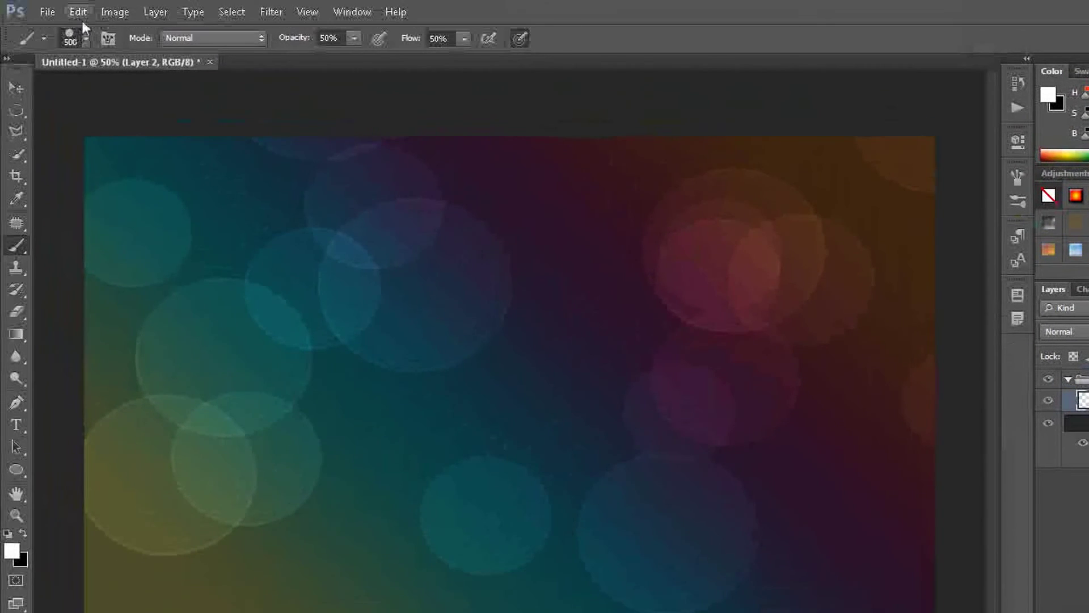
Undo the last upper-right dab and paint a few more bokeh circles mid-canvas
{"action": "left_click", "coordinate": [77, 10]}
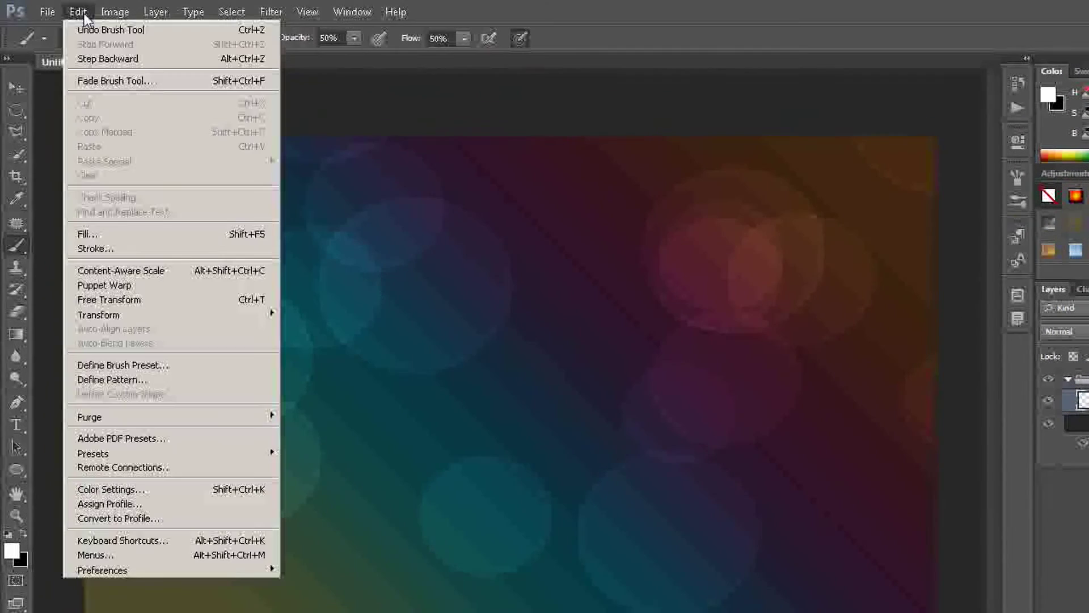
{"action": "left_click", "coordinate": [97, 59]}
{"action": "left_click", "coordinate": [487, 176]}
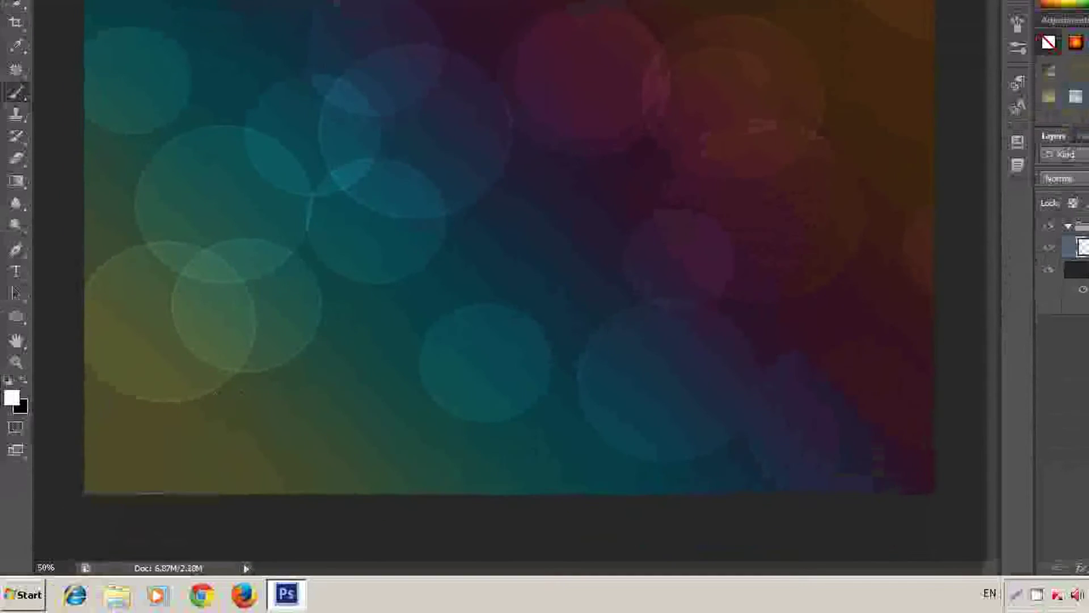
{"action": "left_click", "coordinate": [329, 196]}
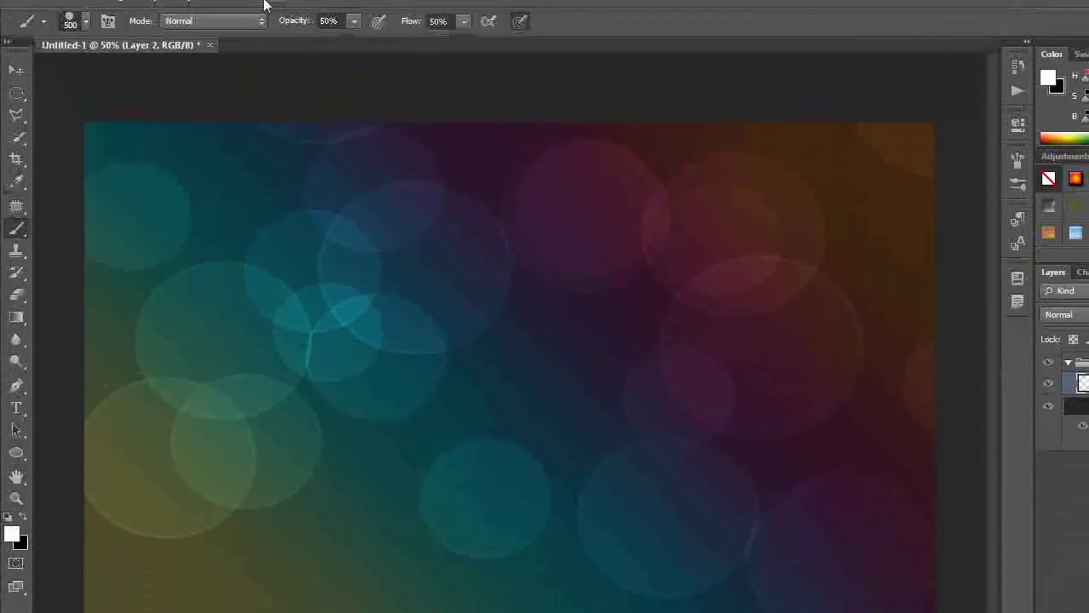
{"action": "left_click", "coordinate": [266, 5]}
{"action": "mouse_move", "coordinate": [357, 183]}
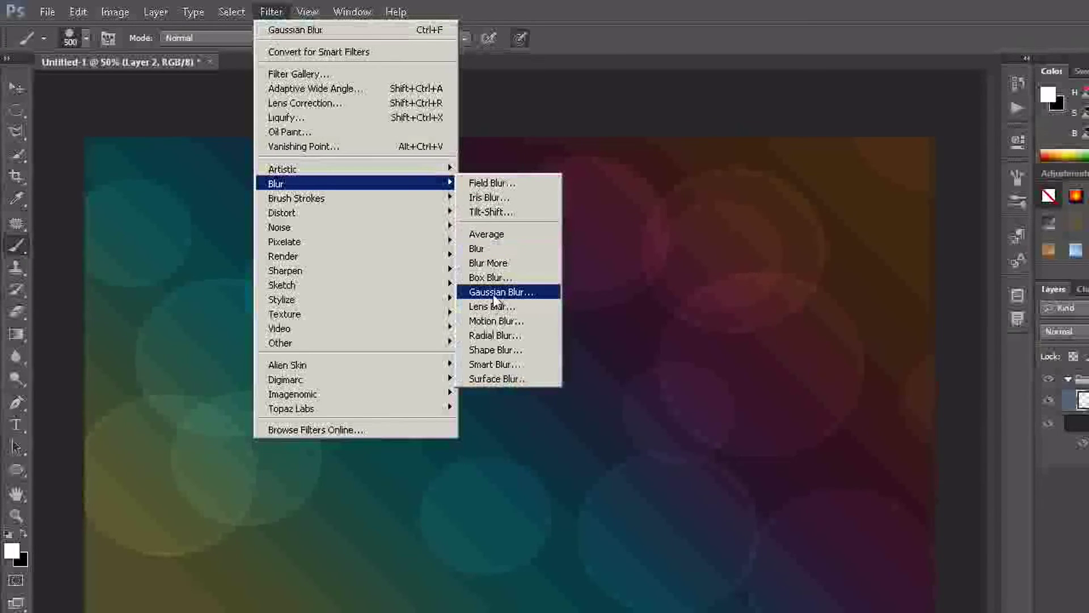
Apply a 20-pixel Gaussian Blur to the bokeh circles and add a new layer above
{"action": "left_click", "coordinate": [493, 293]}
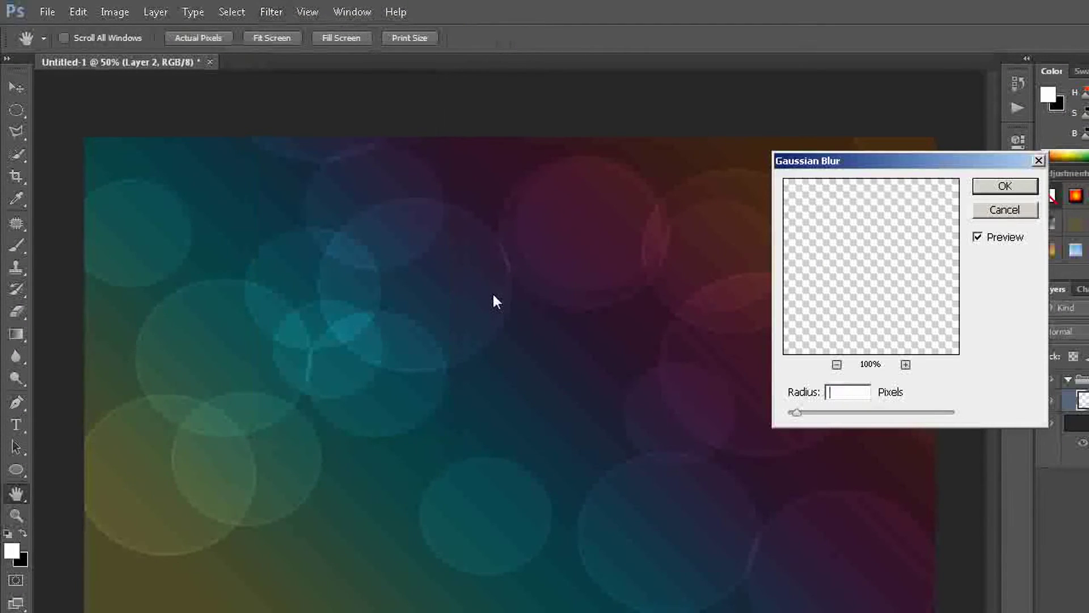
{"action": "type", "text": "20"}
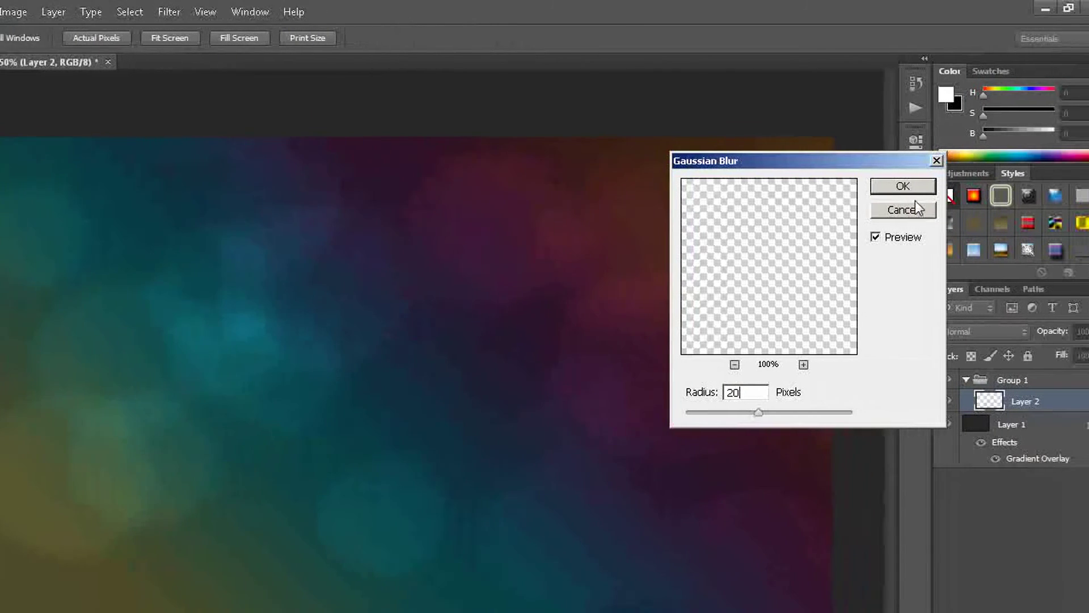
{"action": "left_click", "coordinate": [868, 186]}
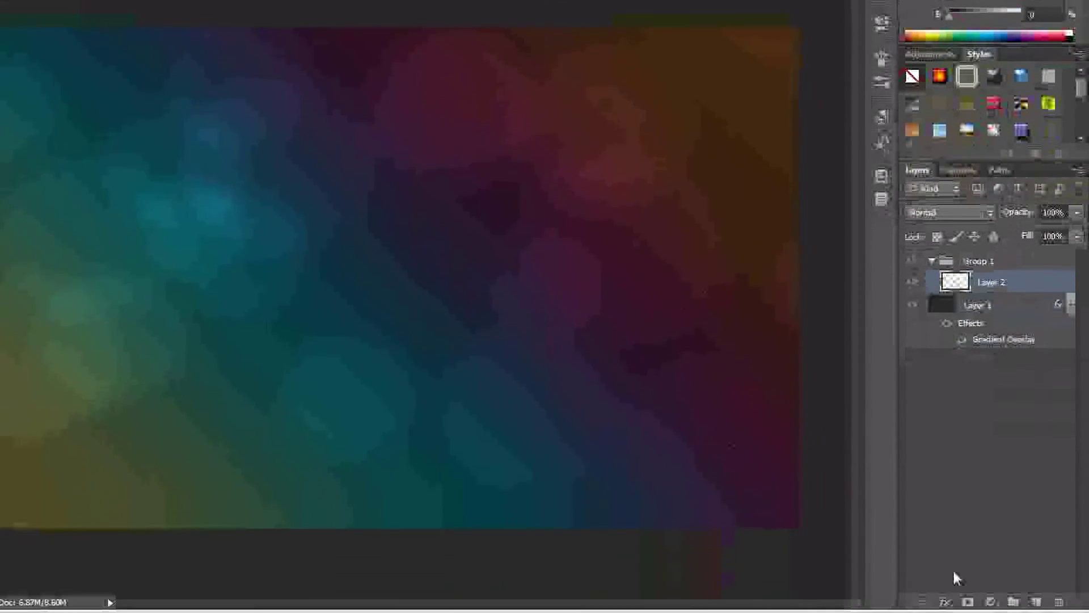
{"action": "left_click", "coordinate": [1035, 568]}
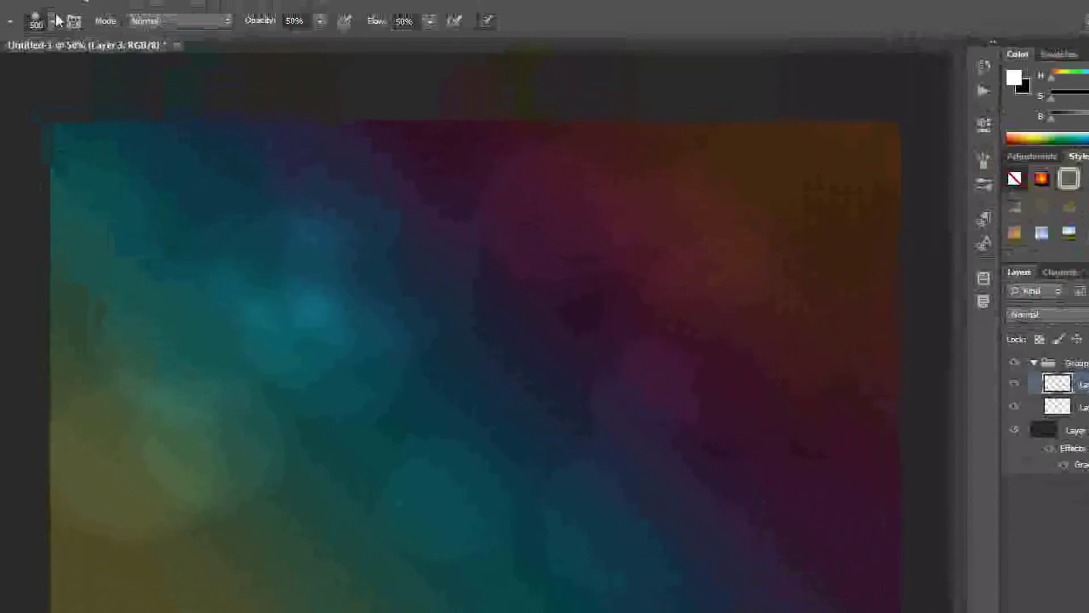
Set the brush size to 400 px
{"action": "left_click", "coordinate": [85, 37]}
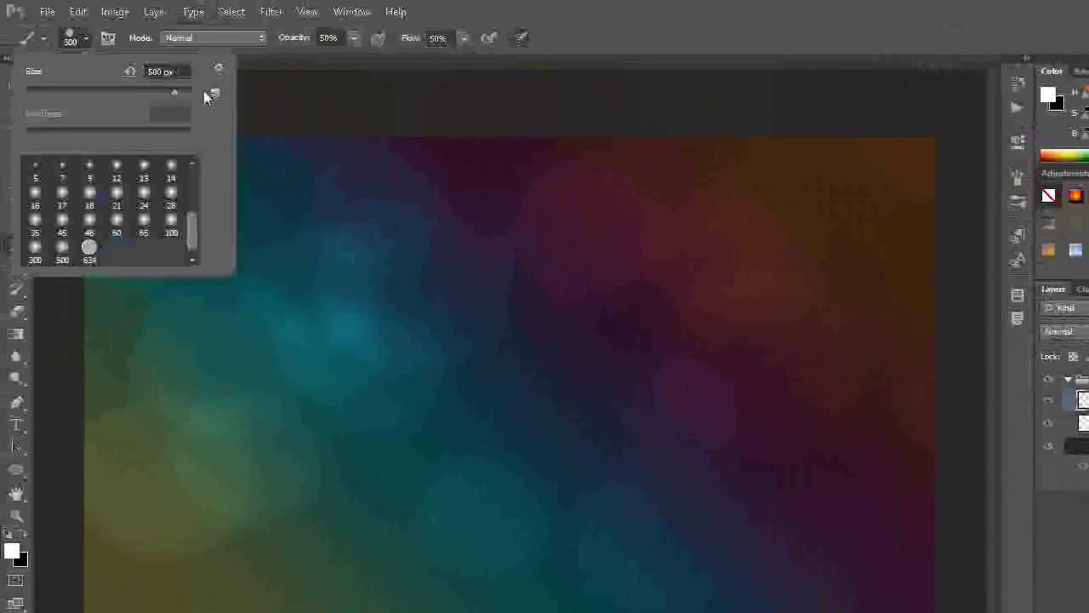
{"action": "left_click", "coordinate": [180, 71]}
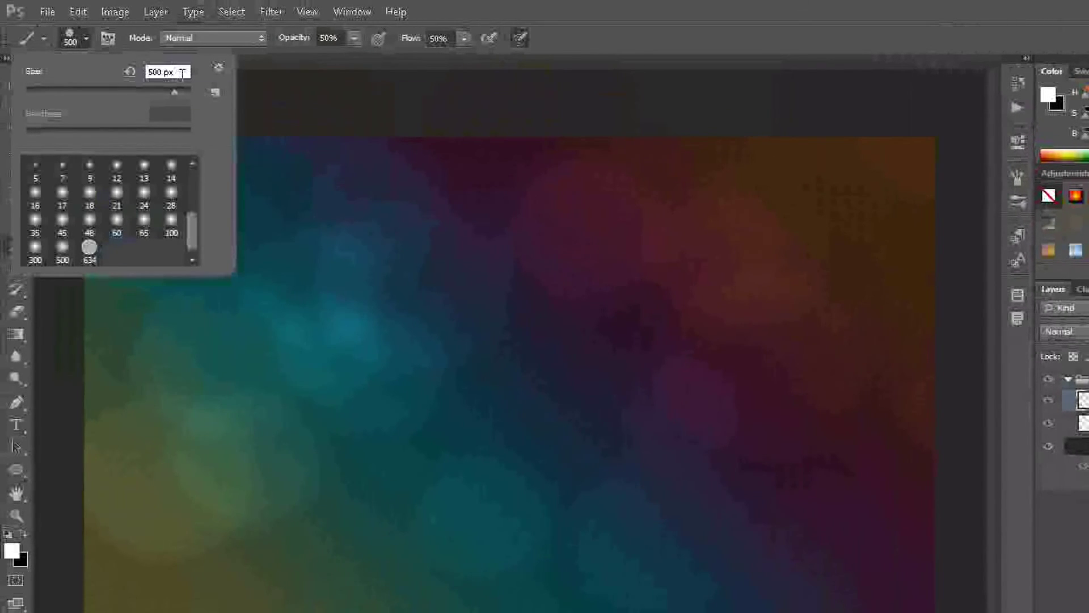
{"action": "key", "text": "BackSpace"}
{"action": "key", "text": "BackSpace"}
{"action": "key", "text": "BackSpace"}
{"action": "key", "text": "BackSpace"}
{"action": "key", "text": "BackSpace"}
{"action": "type", "text": "4"}
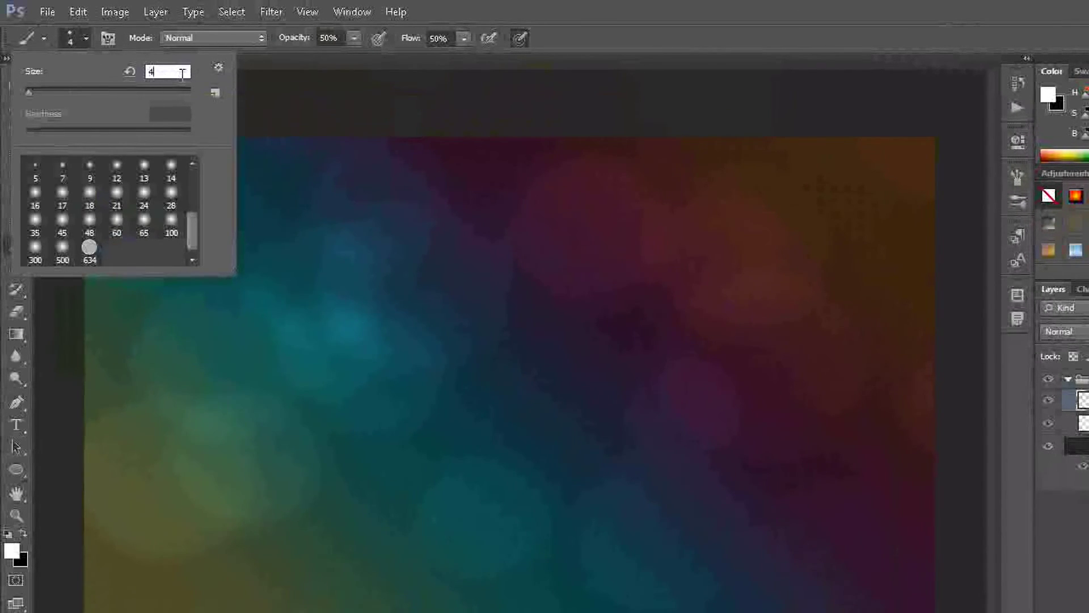
{"action": "type", "text": "00"}
{"action": "key", "text": "Return"}
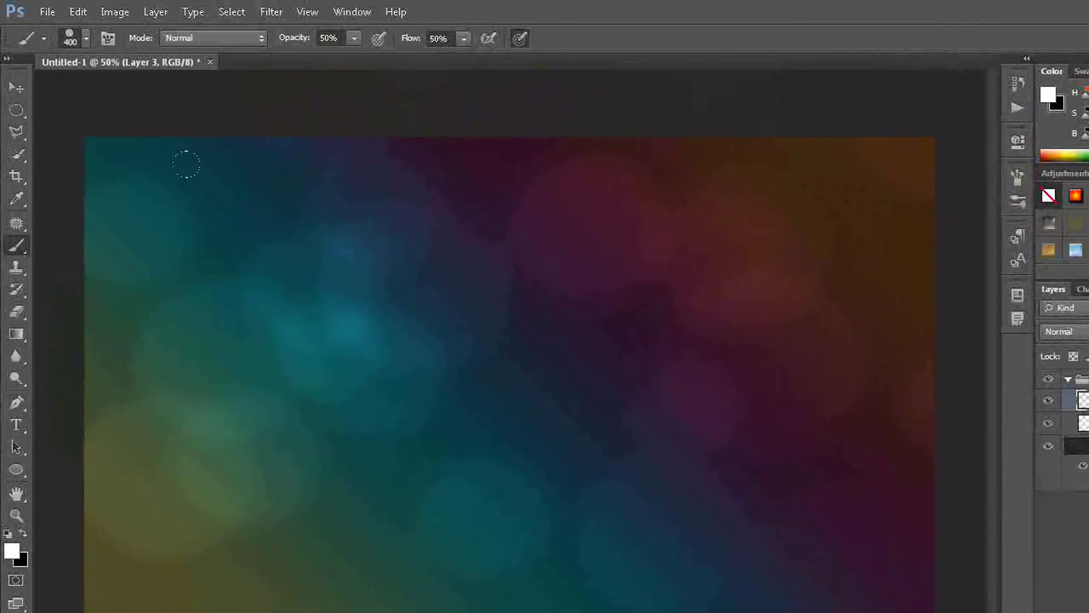
Paint a second set of bokeh circles scattered across Layer 3
{"action": "left_click", "coordinate": [214, 265]}
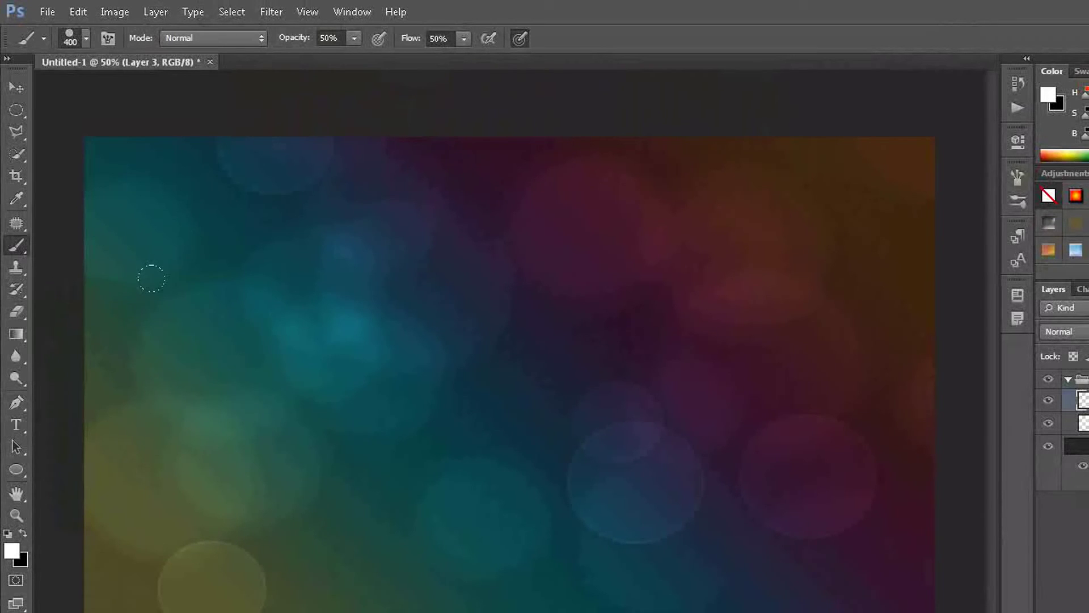
{"action": "left_click", "coordinate": [389, 181]}
{"action": "left_click", "coordinate": [445, 156]}
{"action": "left_click", "coordinate": [729, 191]}
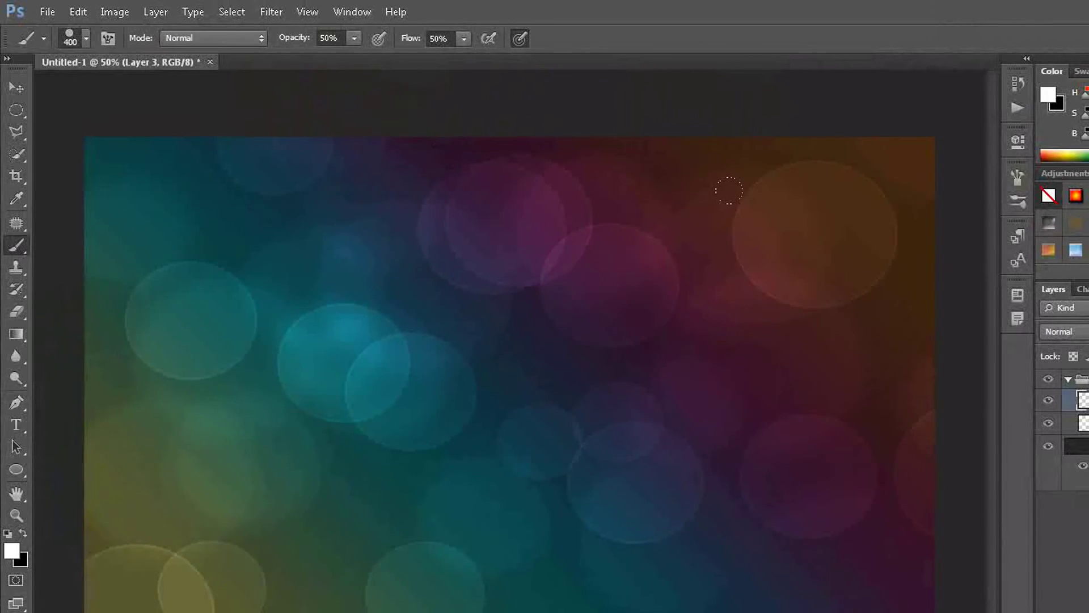
{"action": "left_click", "coordinate": [684, 552]}
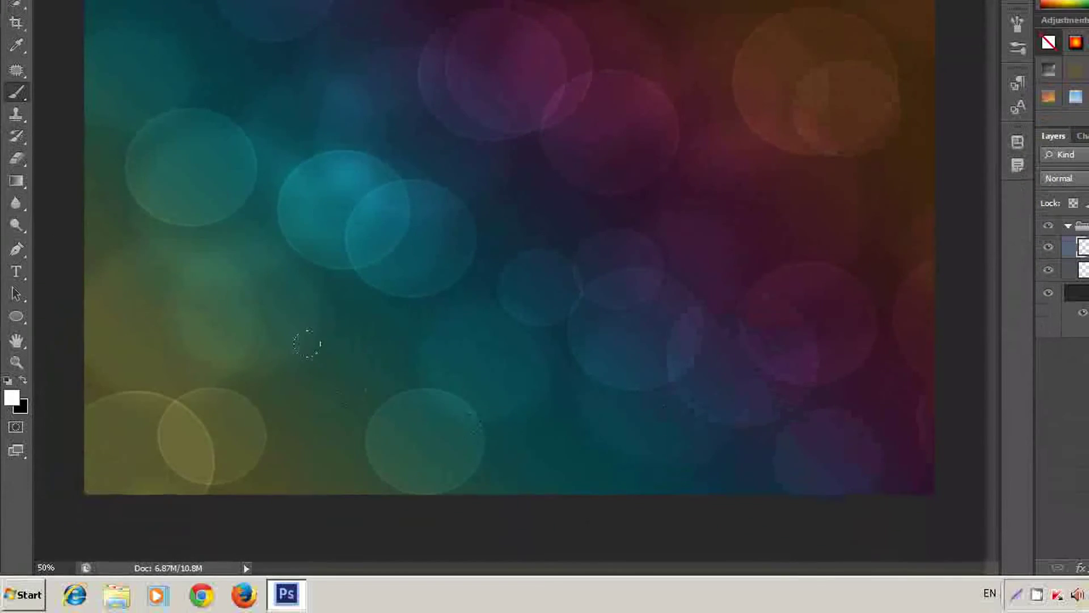
{"action": "left_click", "coordinate": [285, 340]}
{"action": "left_click", "coordinate": [146, 262]}
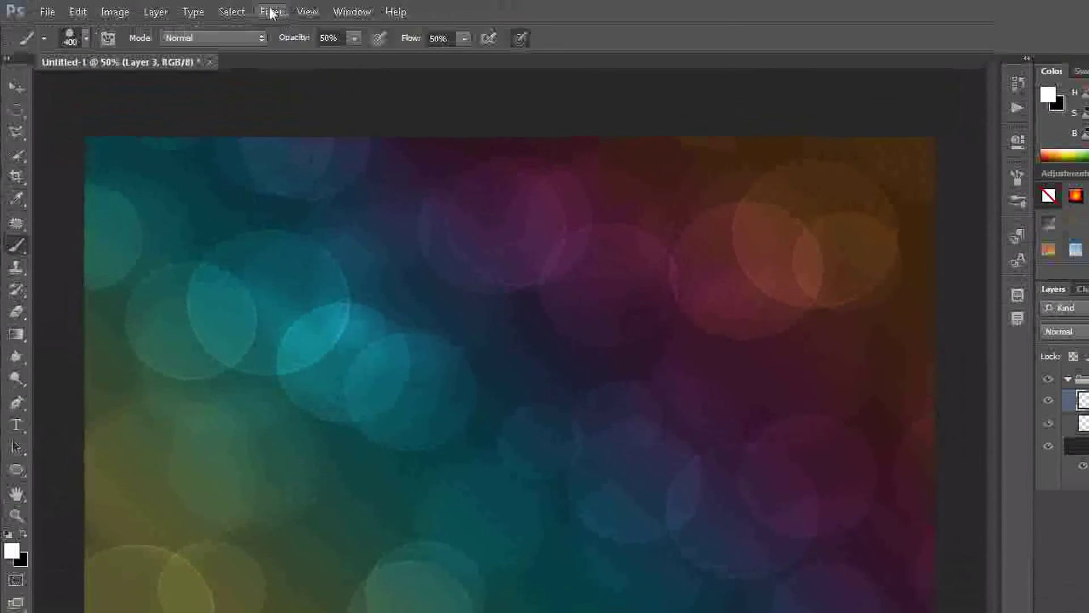
{"action": "left_click", "coordinate": [272, 12]}
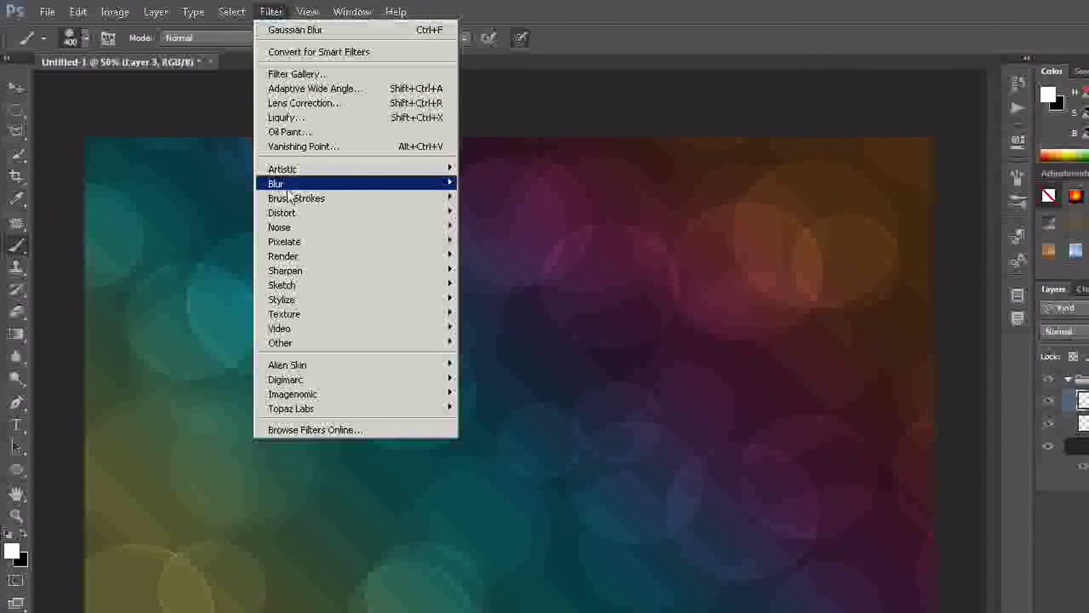
{"action": "mouse_move", "coordinate": [276, 184]}
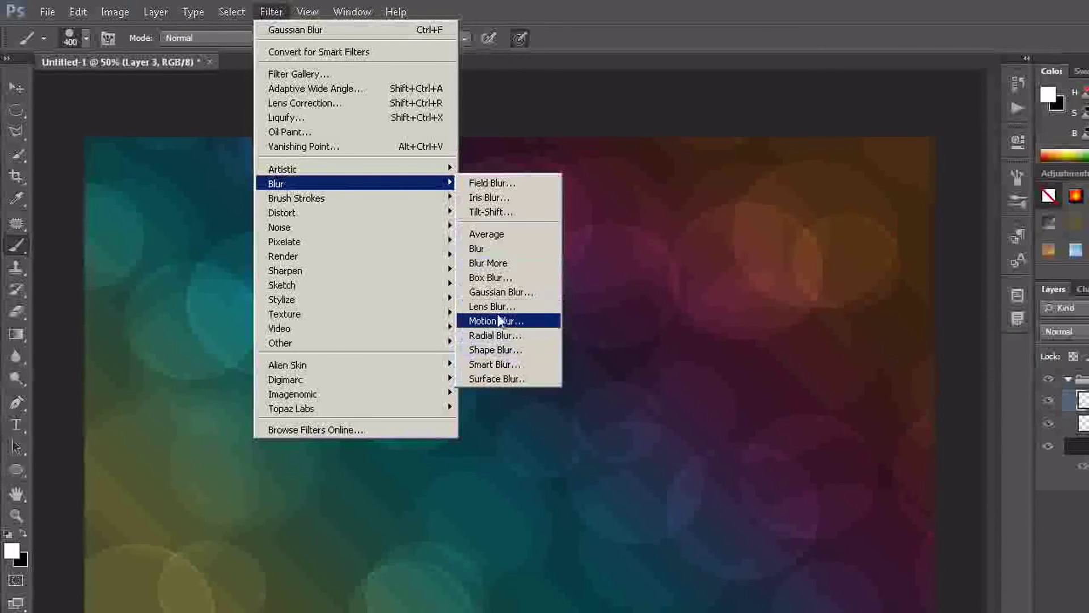
Apply a 4-pixel Gaussian Blur to the second set of bokeh circles on Layer 3
{"action": "left_click", "coordinate": [512, 293]}
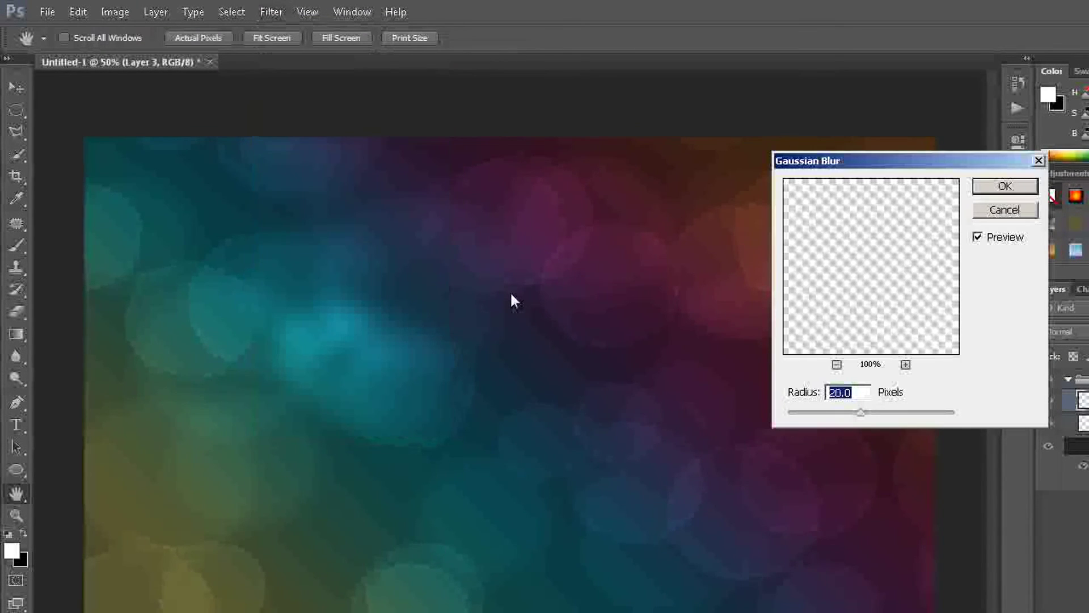
{"action": "key", "text": "BackSpace"}
{"action": "type", "text": "4"}
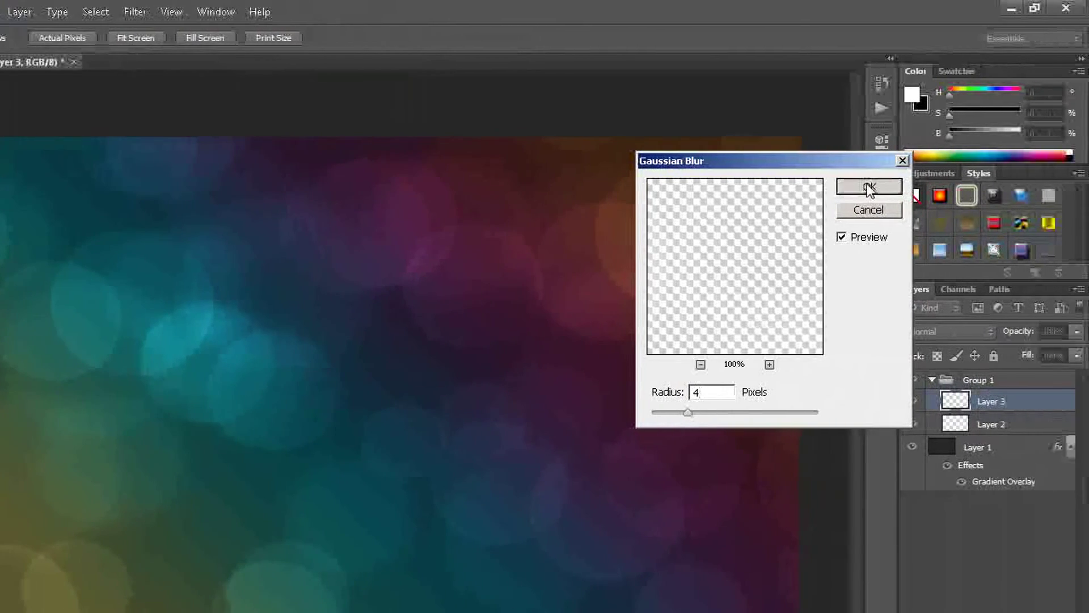
{"action": "left_click", "coordinate": [1005, 186]}
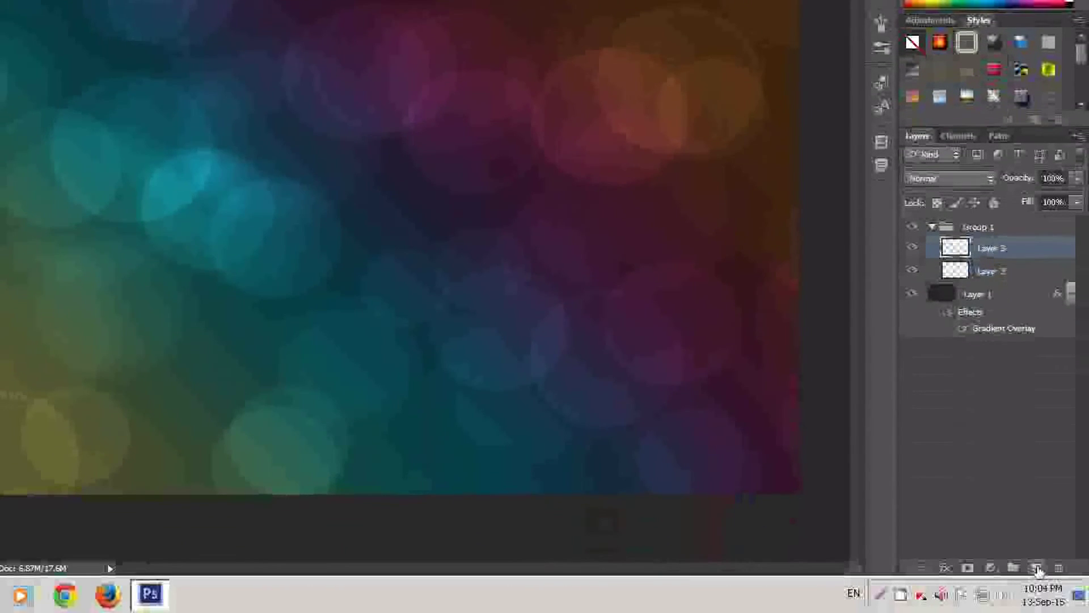
Add a new layer and set the brush size to 200 px
{"action": "left_click", "coordinate": [1036, 568]}
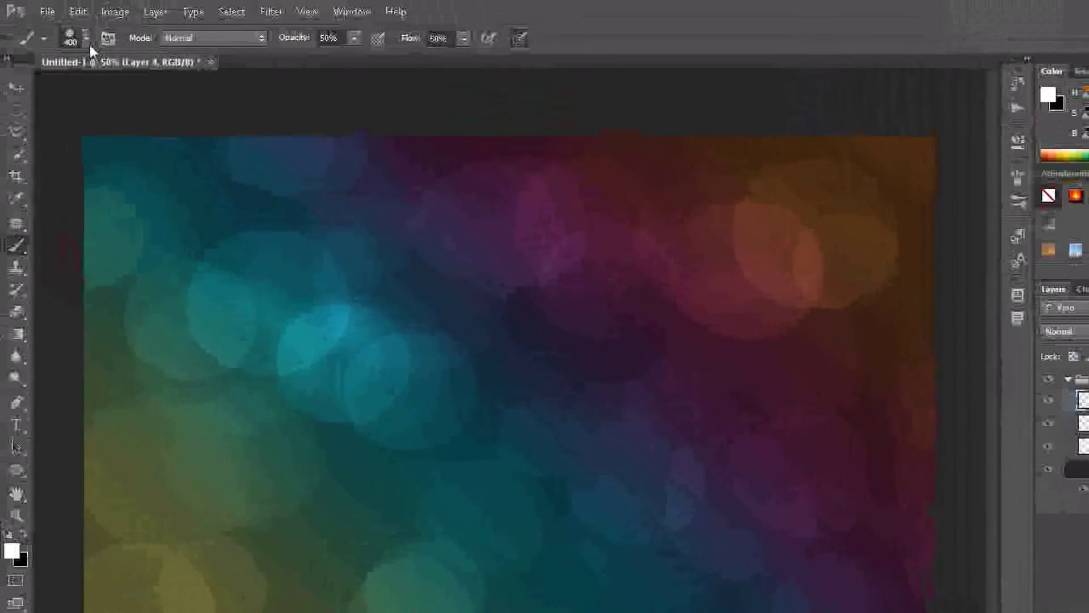
{"action": "left_click", "coordinate": [85, 38]}
{"action": "left_click", "coordinate": [183, 72]}
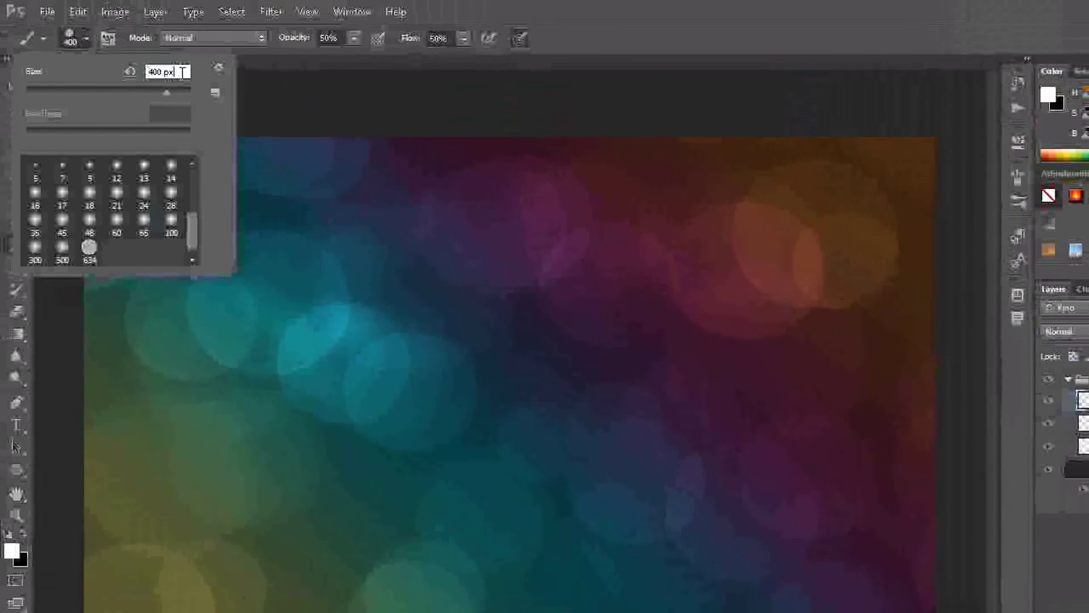
{"action": "key", "text": "BackSpace"}
{"action": "key", "text": "BackSpace"}
{"action": "key", "text": "BackSpace"}
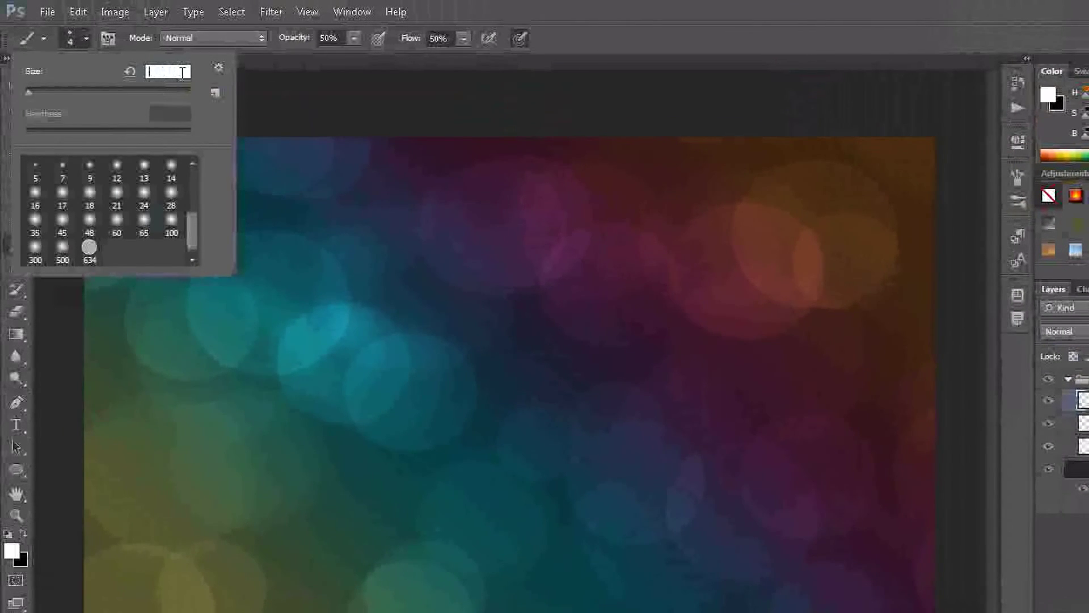
{"action": "type", "text": "200"}
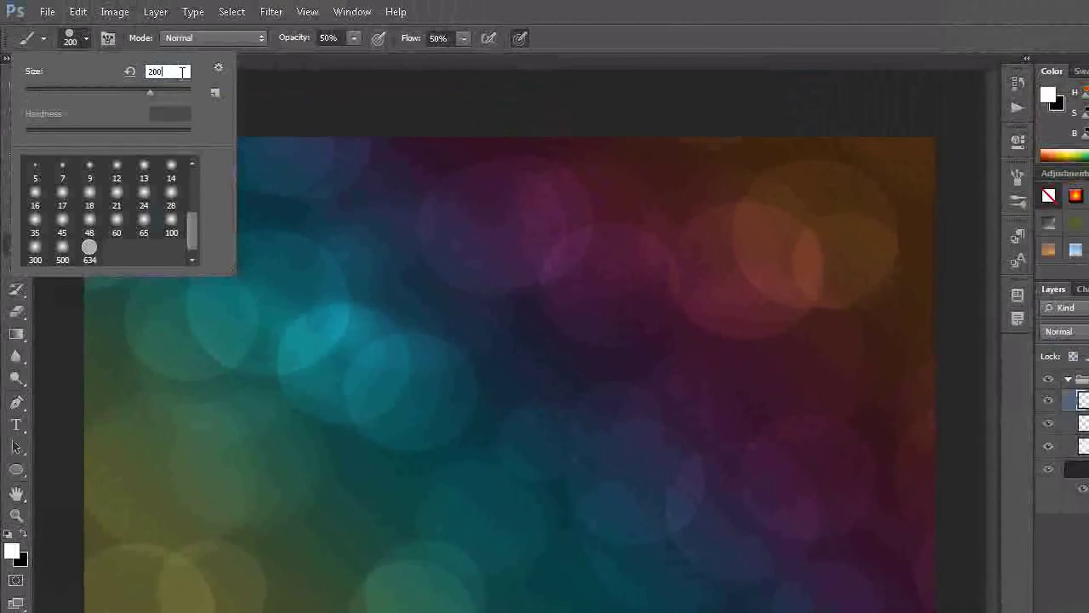
{"action": "key", "text": "Return"}
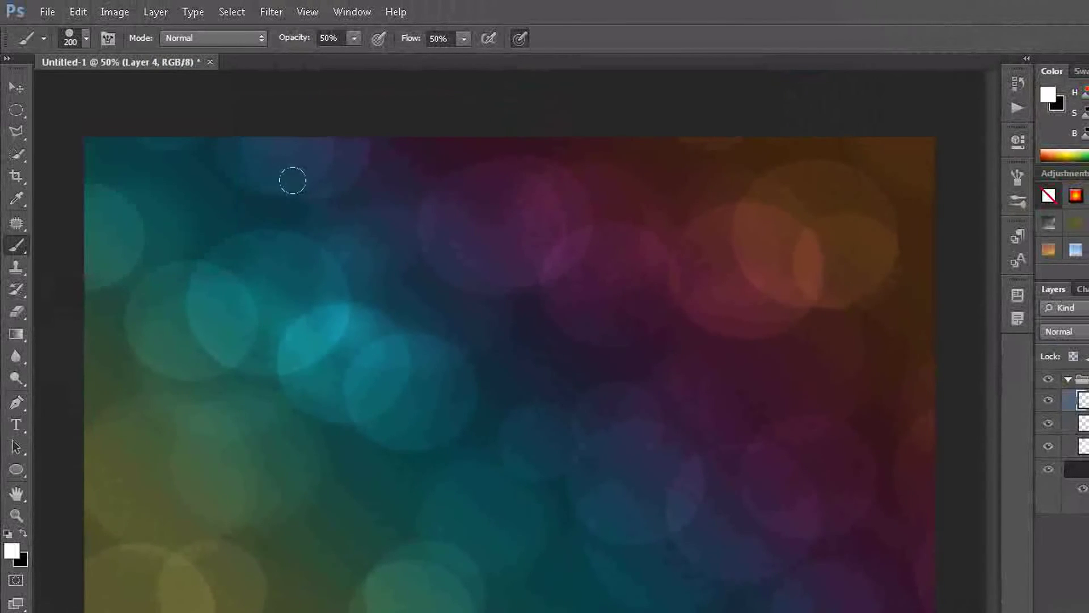
Paint smaller bokeh circles, clustered in the lower left and scattered top, middle and right
{"action": "left_click", "coordinate": [309, 193]}
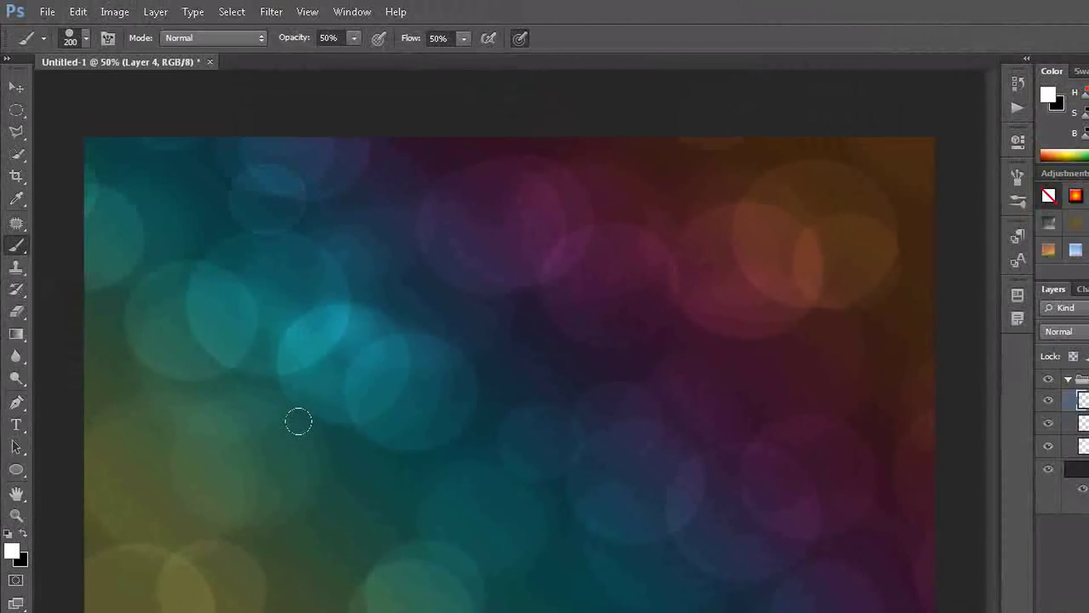
{"action": "left_click", "coordinate": [357, 471]}
{"action": "left_click", "coordinate": [182, 446]}
{"action": "left_click", "coordinate": [249, 490]}
{"action": "left_click", "coordinate": [187, 508]}
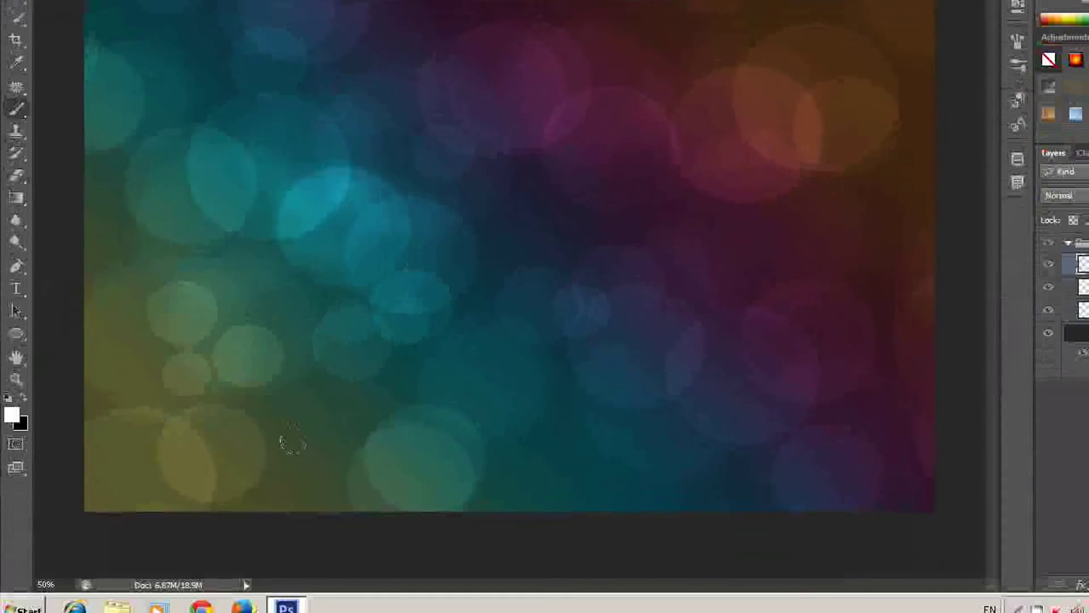
{"action": "left_click", "coordinate": [624, 371]}
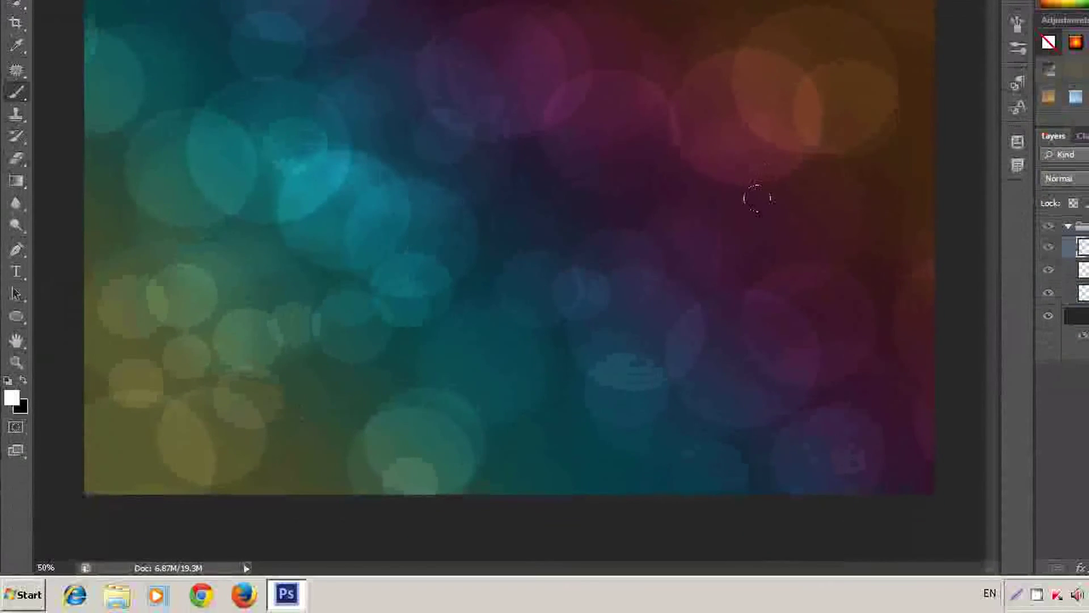
{"action": "left_click", "coordinate": [758, 199]}
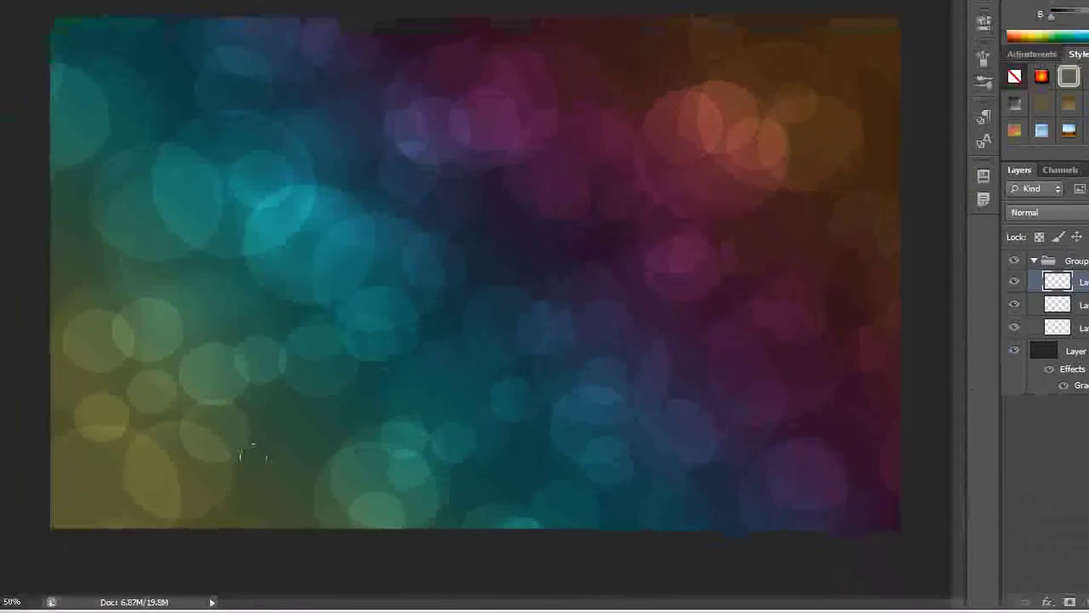
Soften Layer 4's small bokeh circles with a 1-pixel Gaussian Blur
{"action": "left_click", "coordinate": [270, 12]}
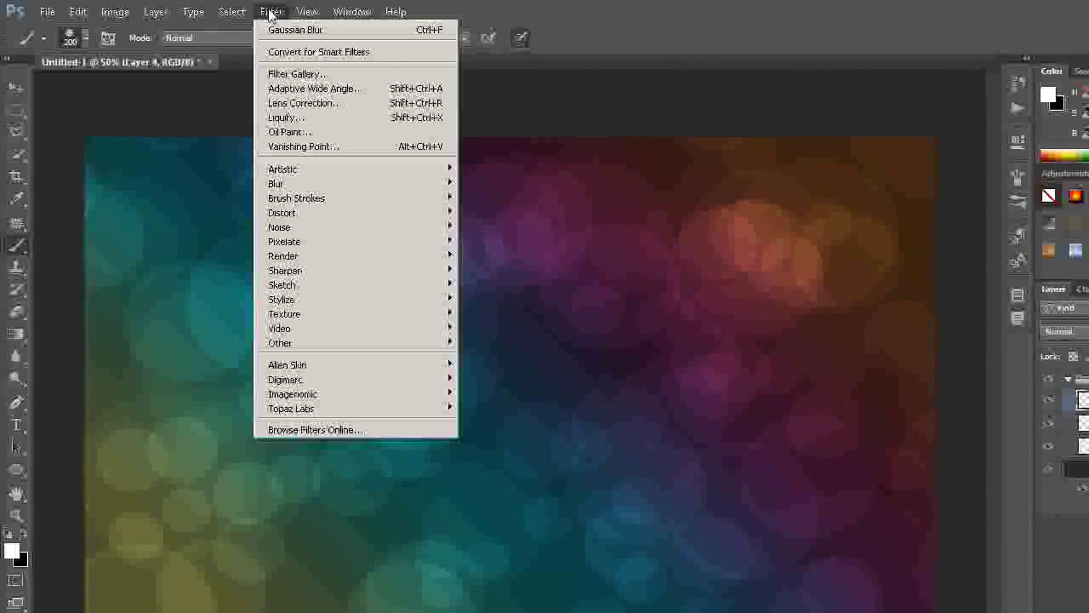
{"action": "left_click", "coordinate": [513, 291]}
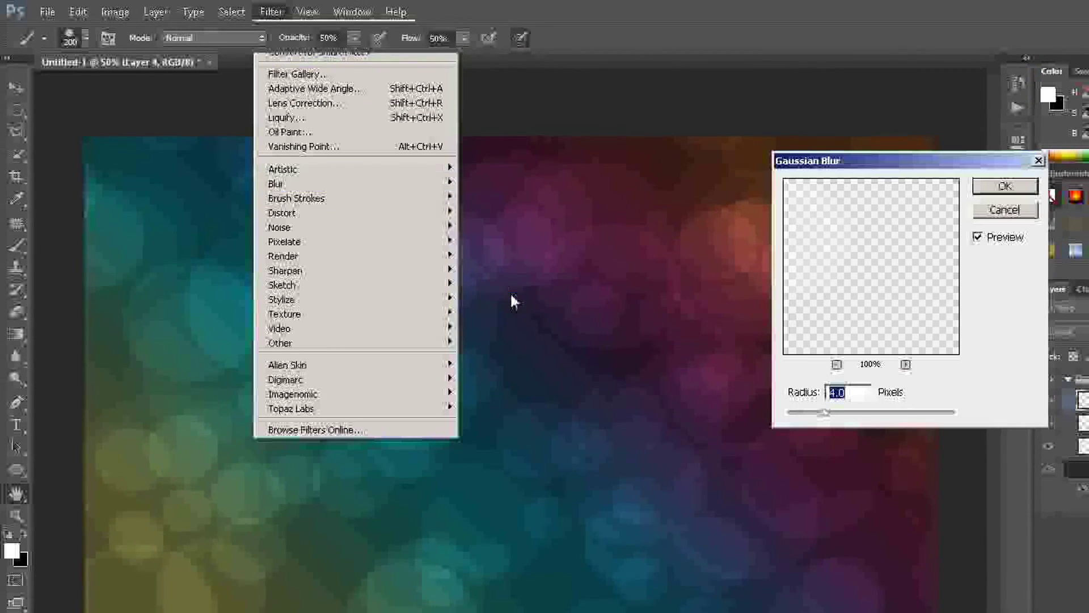
{"action": "key", "text": "BackSpace"}
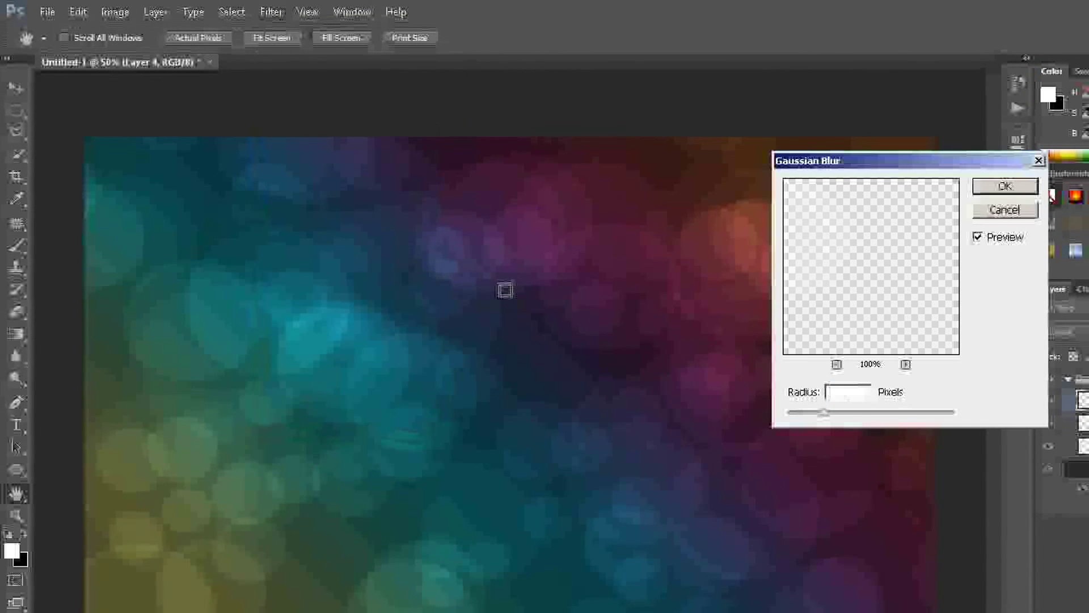
{"action": "type", "text": "1"}
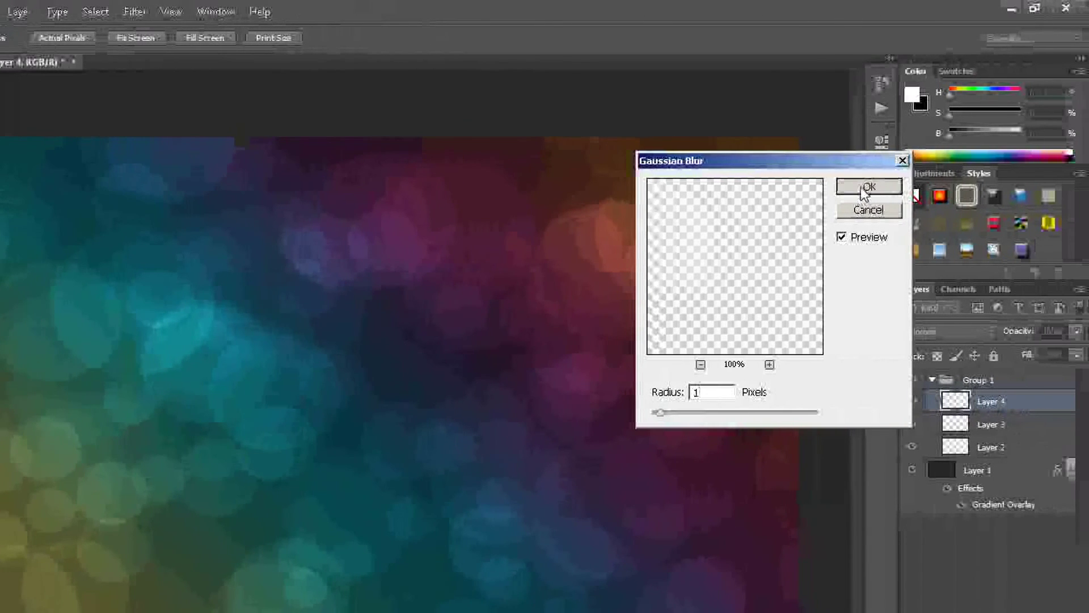
{"action": "left_click", "coordinate": [864, 192]}
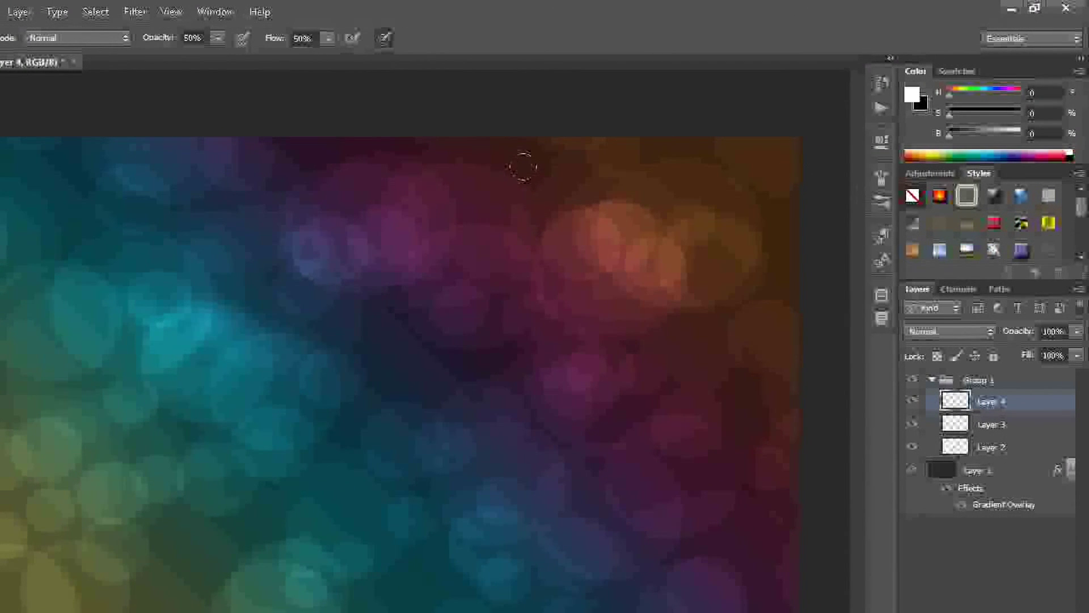